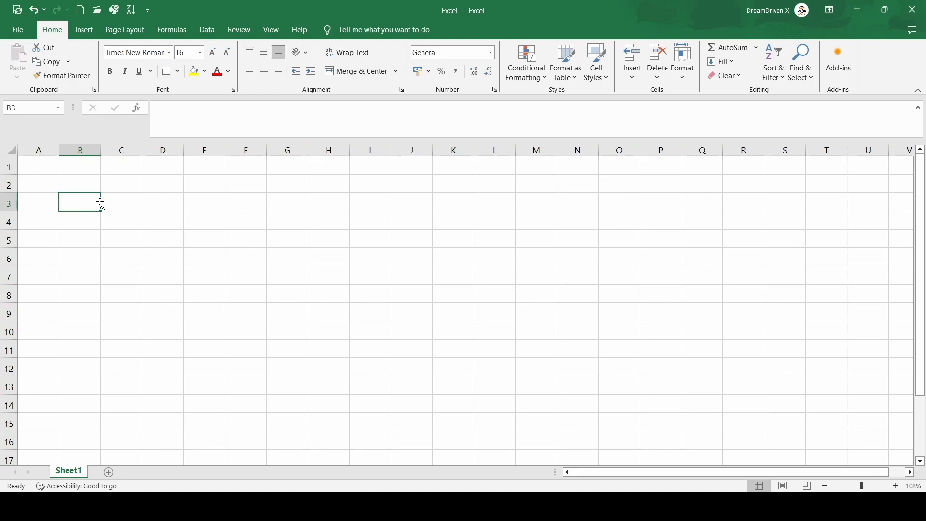
- Enter the title 'Online Course selling Application' in cell B3
text(Online)
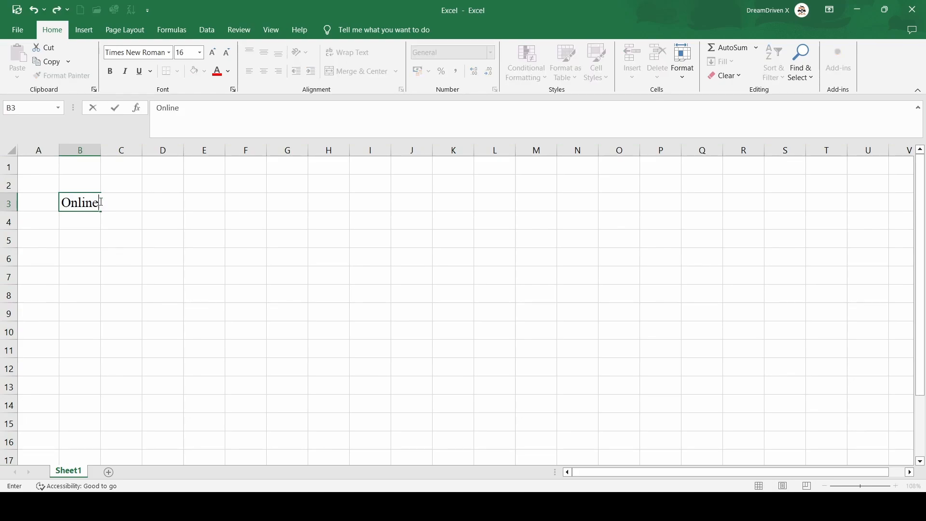
text( Course selling Applicai)
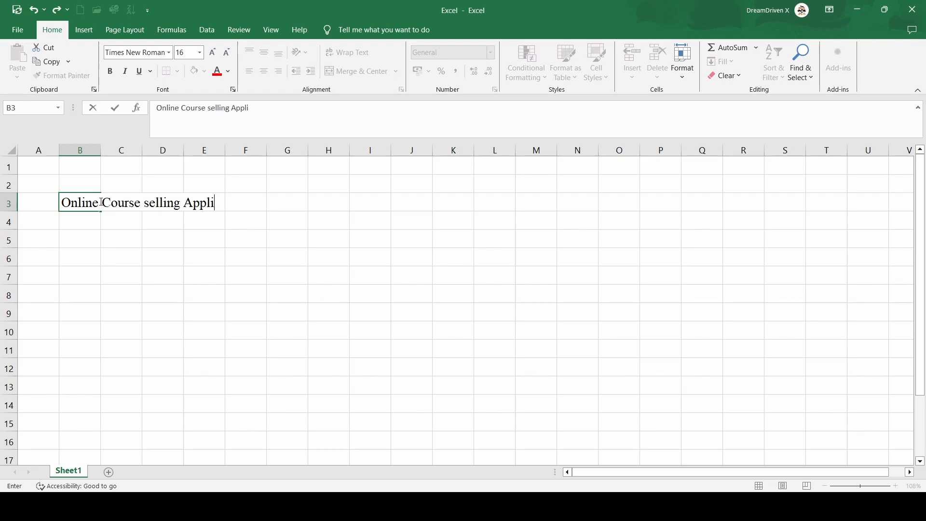
key(BackSpace)
text(tion)
key(Return)
key(Return)
key(Return)
key(Return)
- Enter the bold column header 'Salesperson' in cell B7
key(ctrl+b)
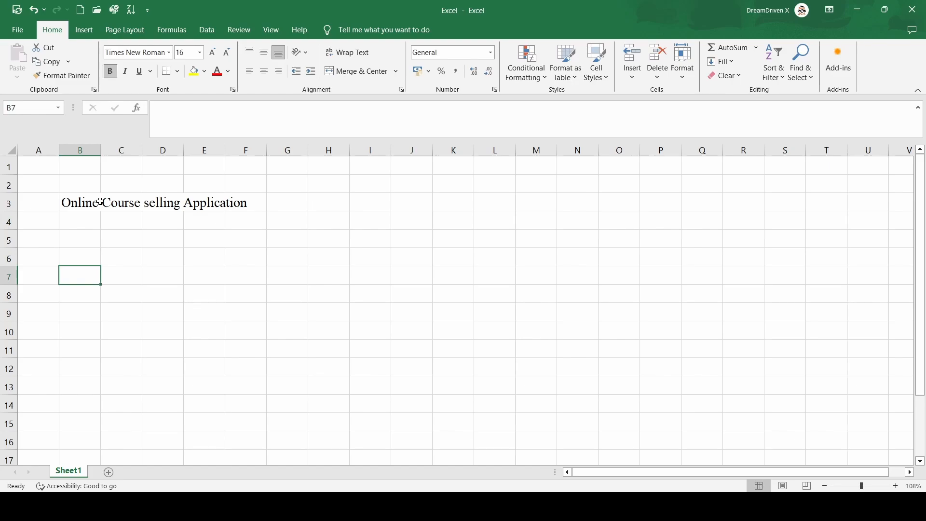
text(Salesperson)
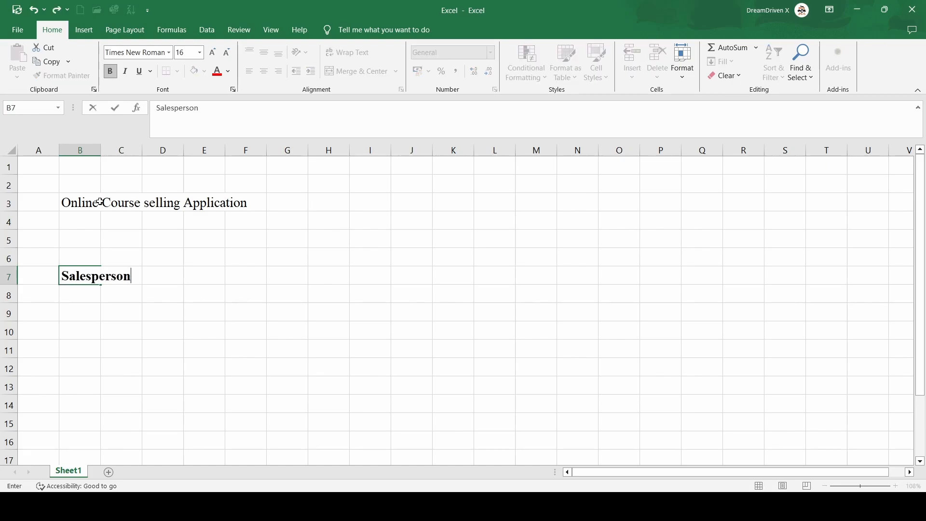
key(Return)
key(Return)
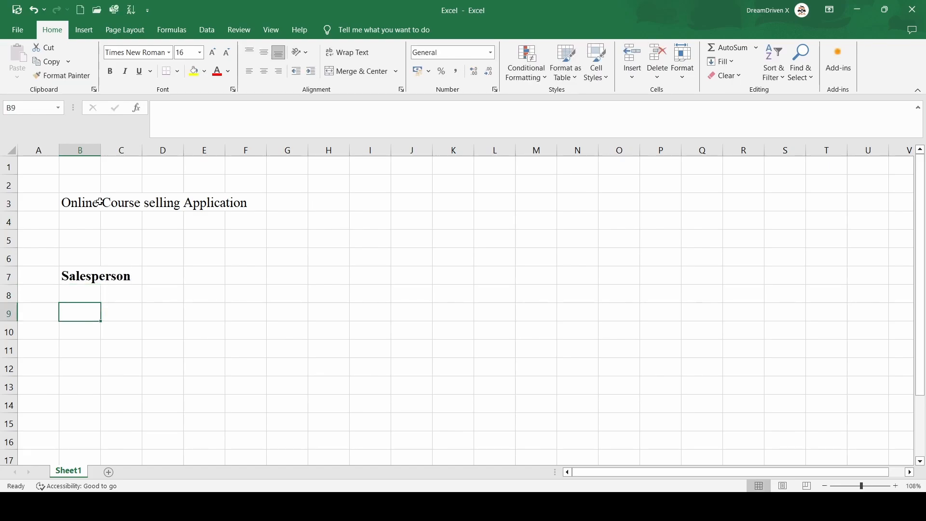
- Enter four salesperson first names in cells B9 through B12
text(Ricky)
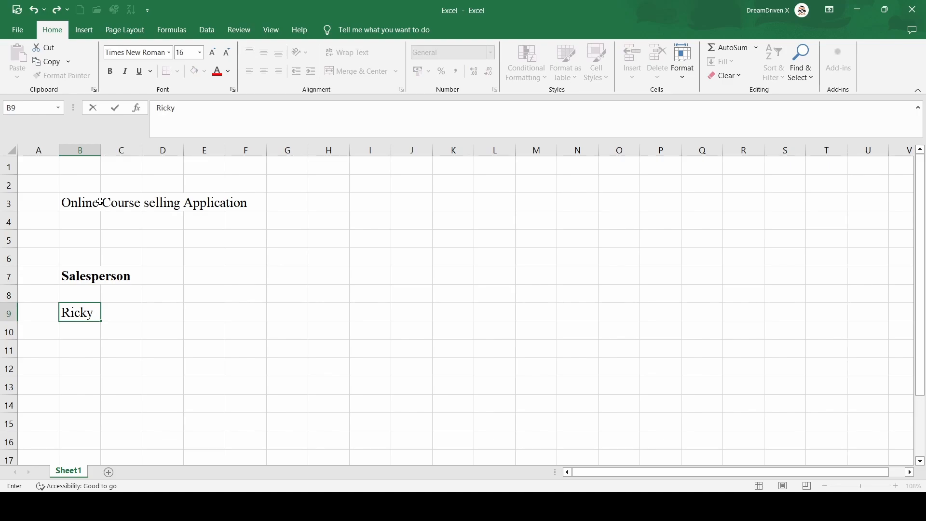
key(Return)
text(Alan)
key(Return)
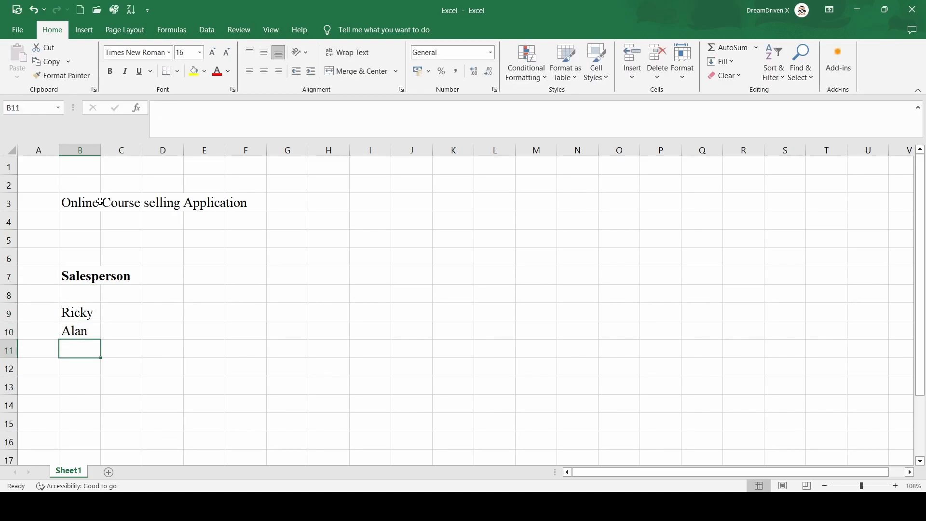
text(Mark)
key(Return)
text(J)
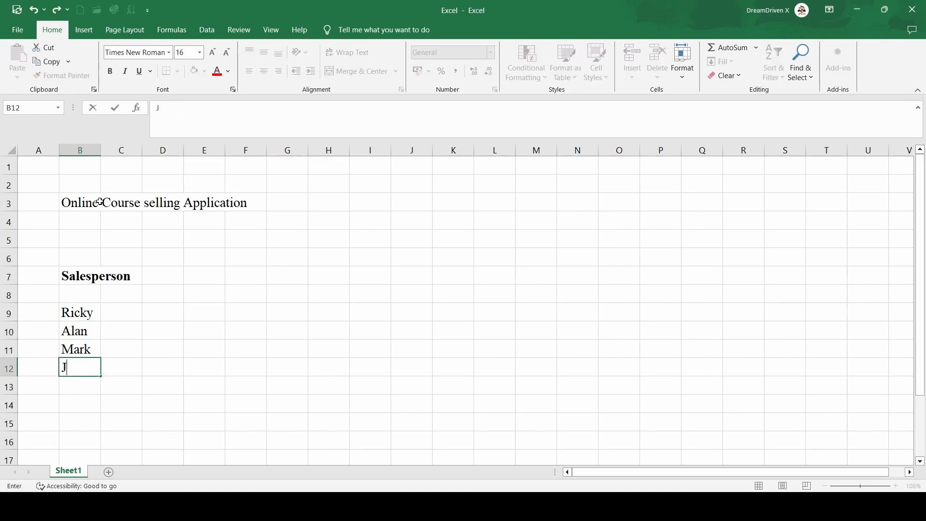
text(ohn)
- Enter the week headers Week1, Week2, Week3 and Weel4 in cells D7 through G7
key(Right)
key(Right)
key(Up)
key(Up)
key(Up)
key(Up)
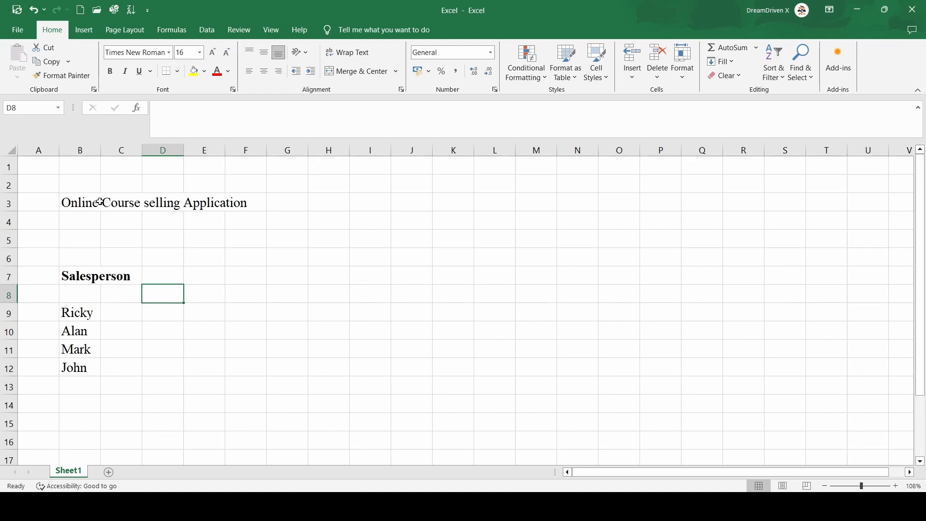
key(Up)
text(Week1)
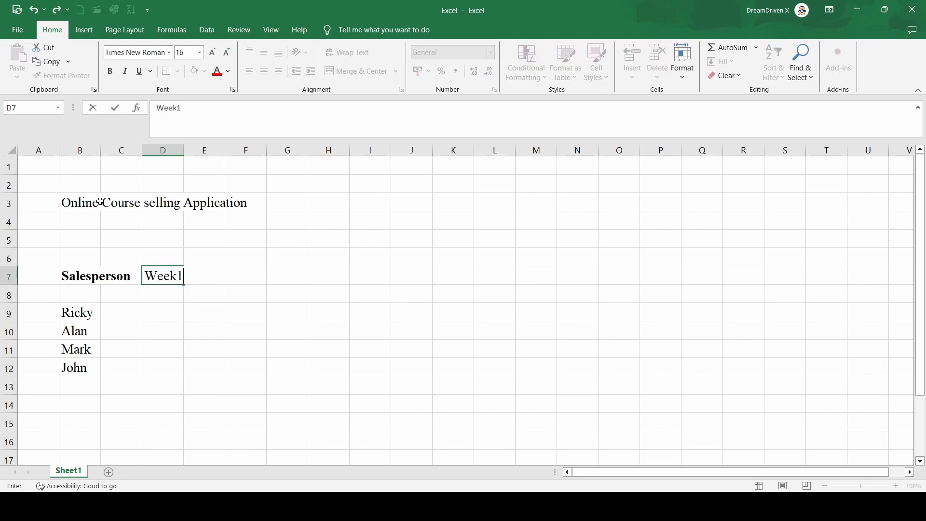
key(Tab)
text(Week2)
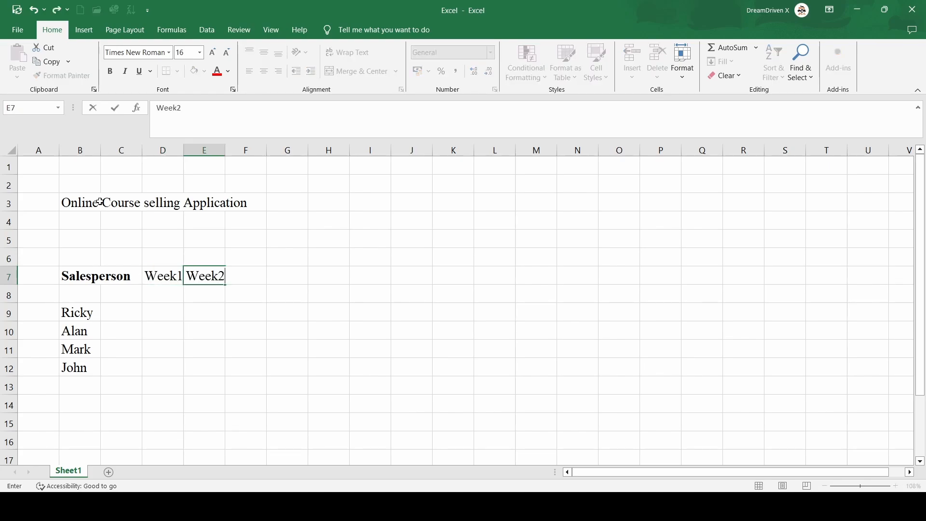
key(Tab)
text(We)
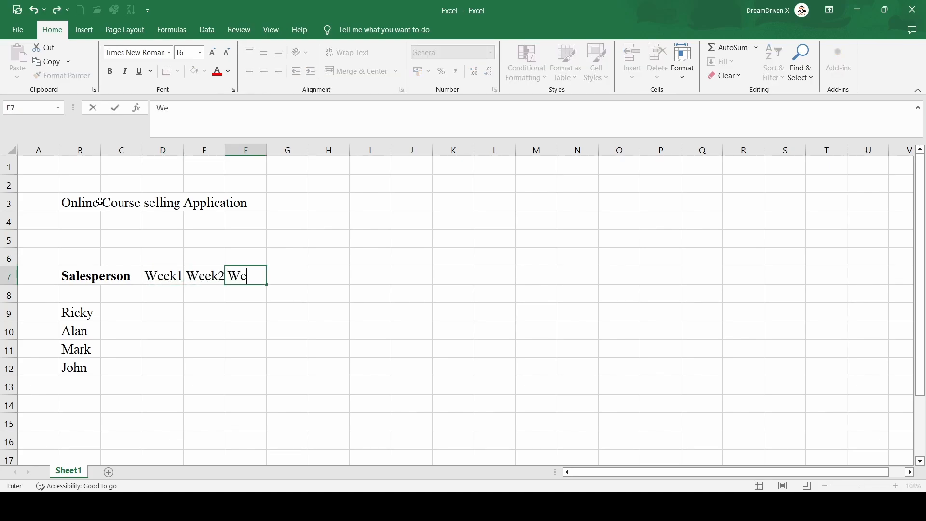
text(ek3)
key(Tab)
text(Weel)
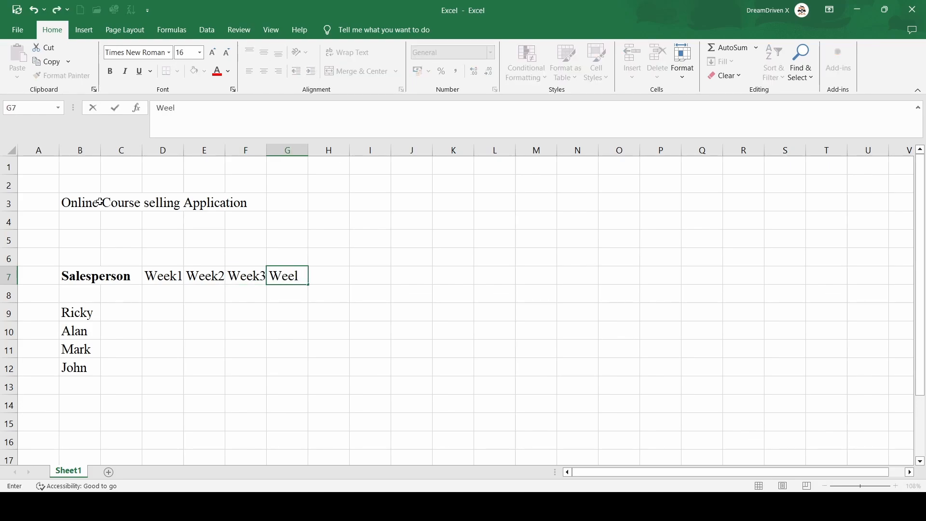
text(4)
- Enter 25 in cell D9 and 50 in cell E9
key(Down)
key(Down)
key(Left)
key(Left)
key(Left)
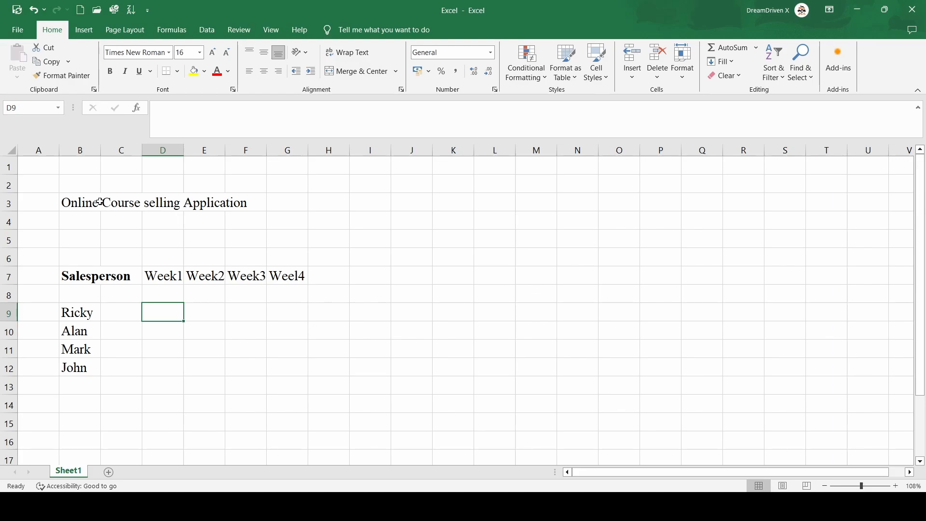
text(25)
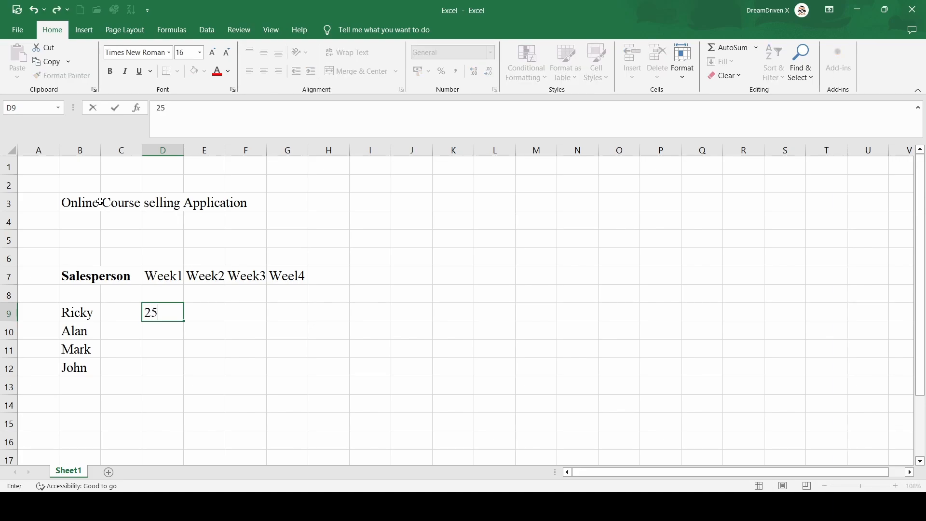
key(Tab)
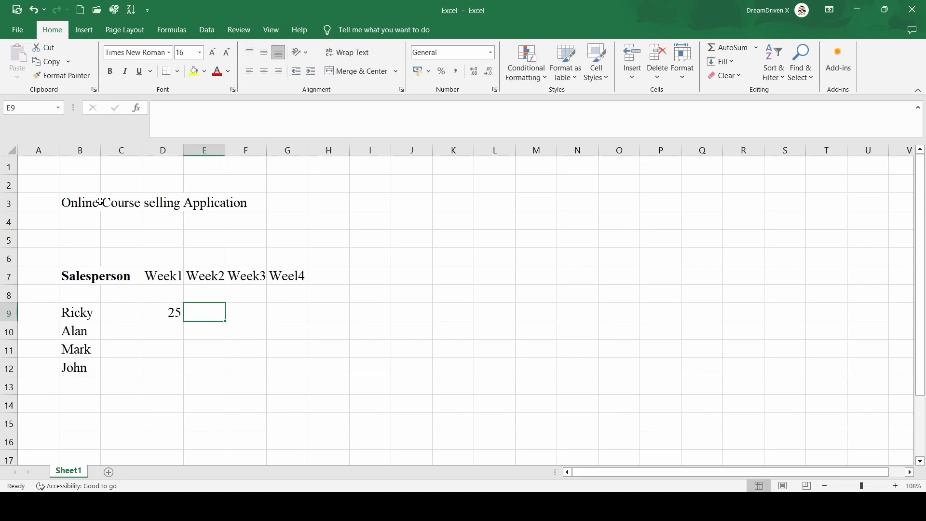
text(50)
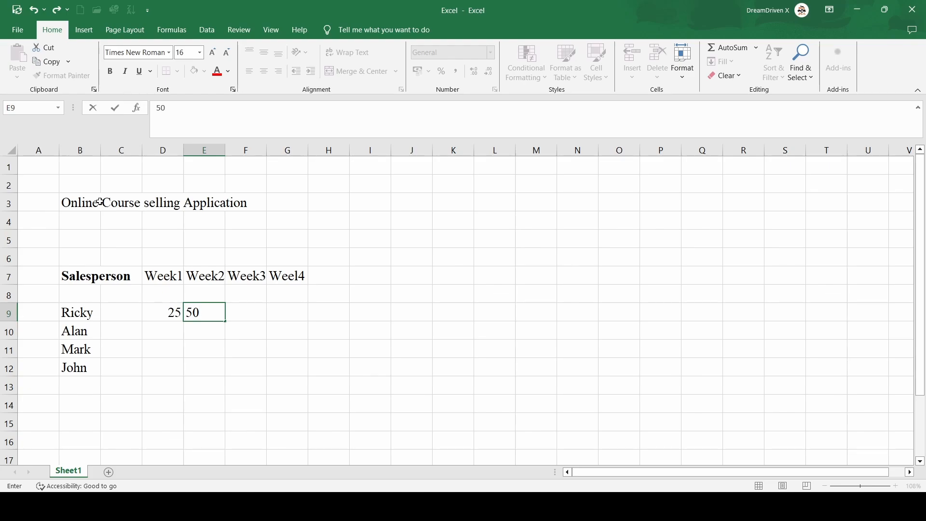
key(Left)
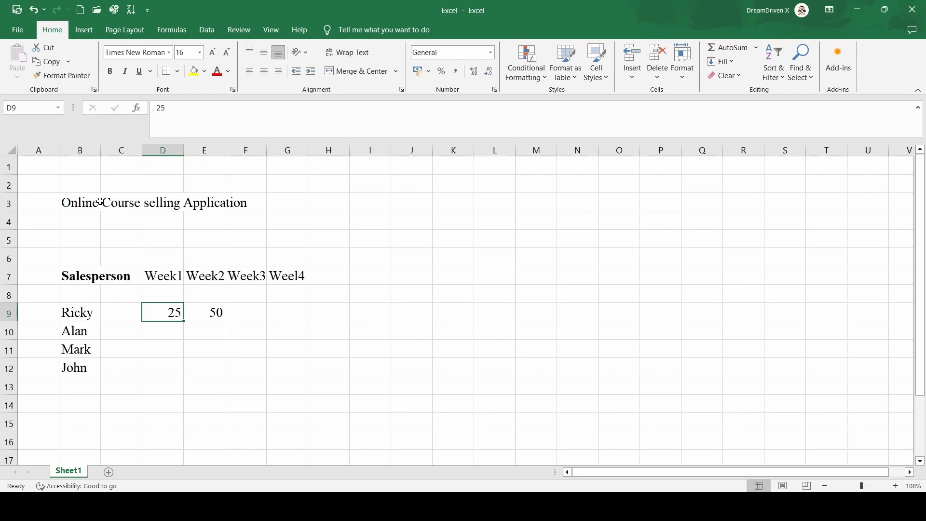
- Select D9:E9 and autofill the series across to column G
key(shift+Right)
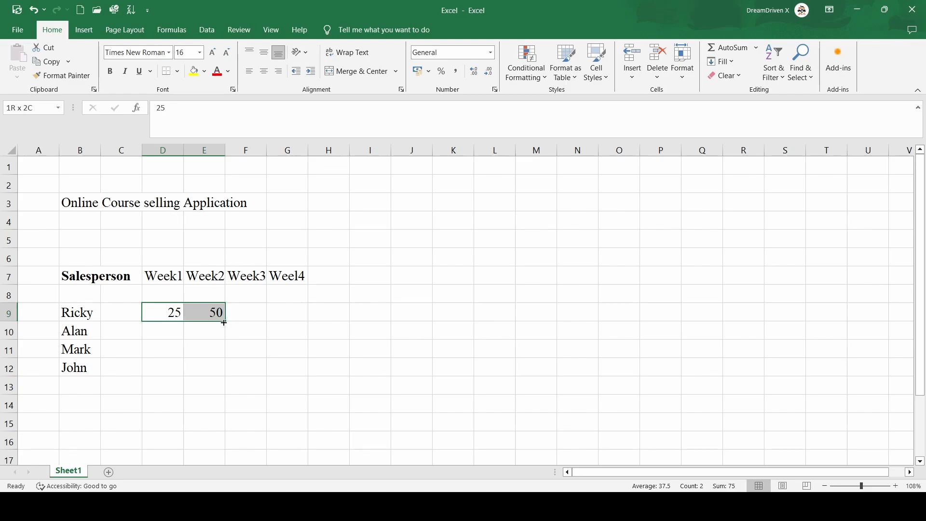
drag(223, 322, 224, 322)
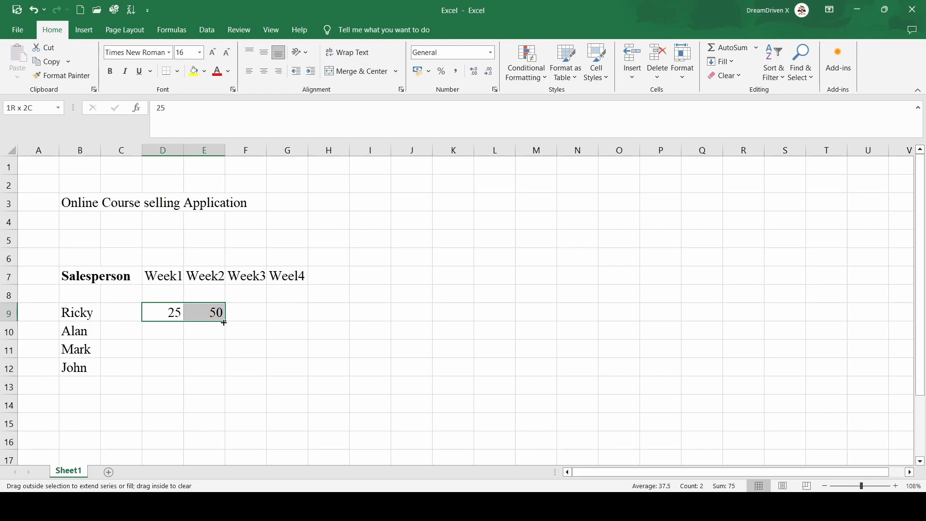
mouse_move(224, 323)
mouse_down()
mouse_move(302, 316)
mouse_move(225, 323)
mouse_up()
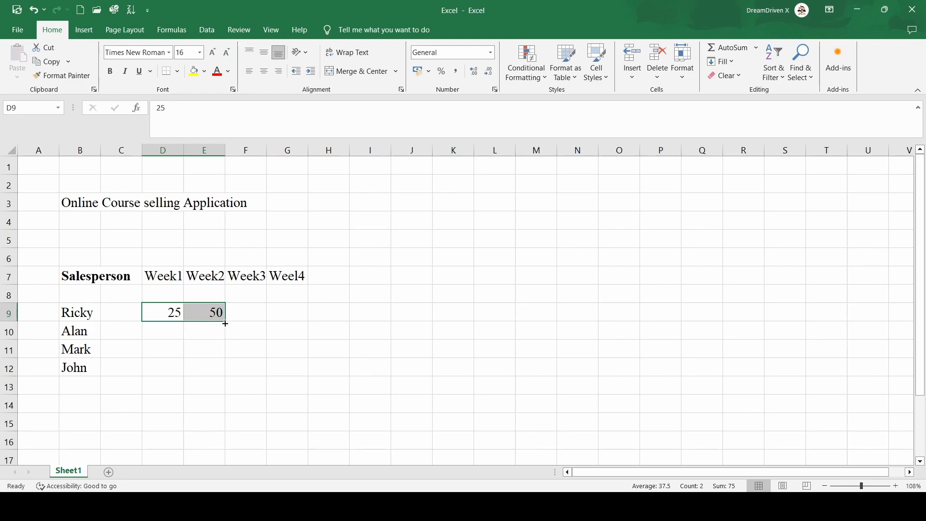
drag(225, 324, 307, 325)
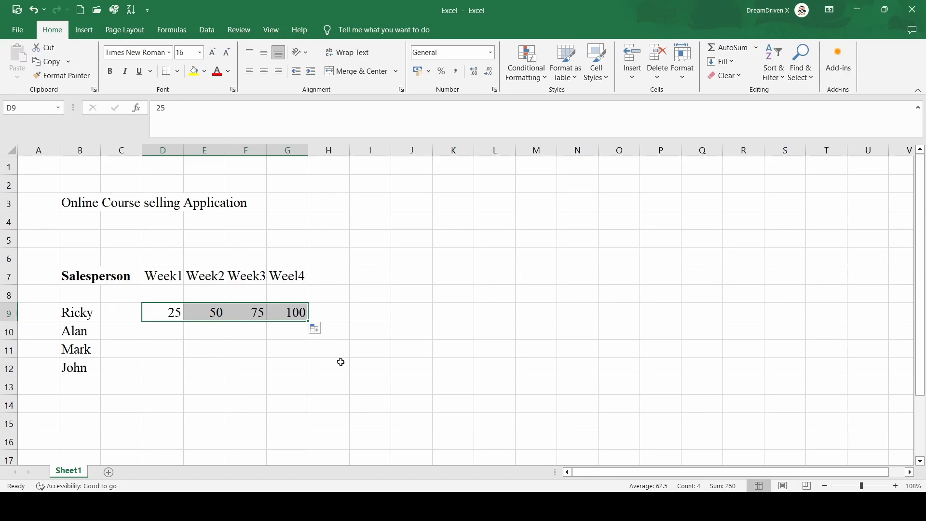
click(340, 362)
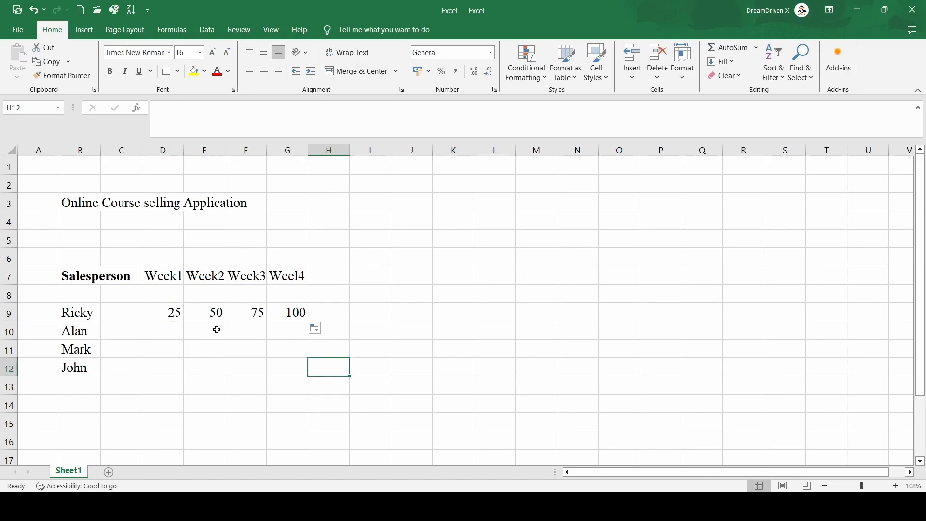
- Fill the row D9:G9 down to row 12, then undo the fill
click(172, 317)
key(shift+Right)
key(shift+Right)
key(shift+Right)
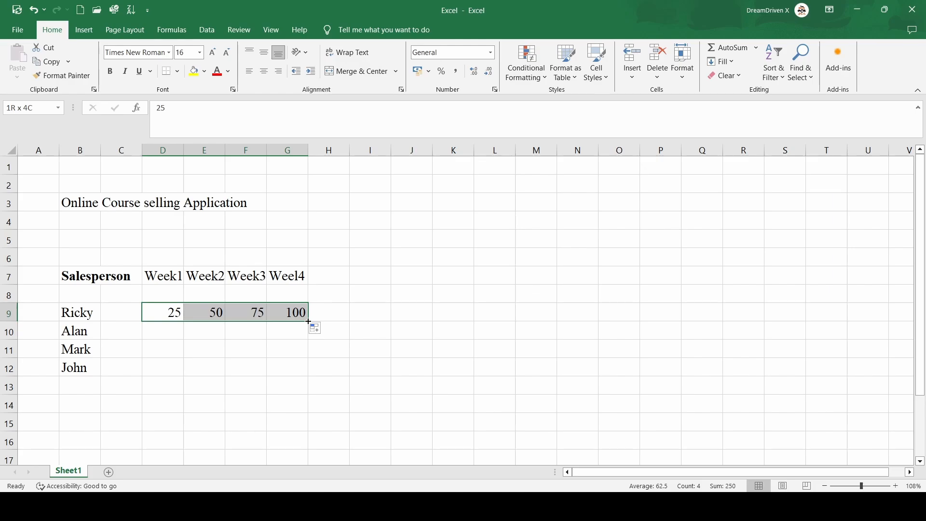
drag(309, 321, 308, 321)
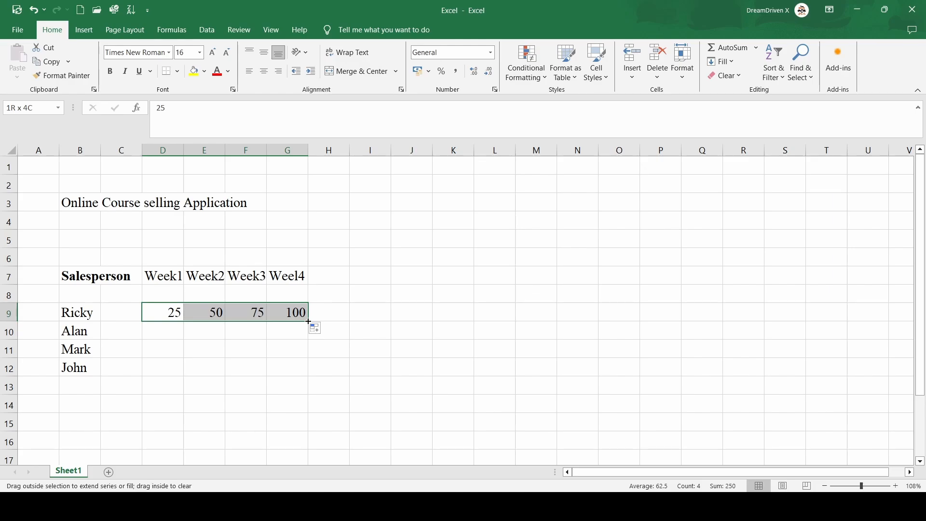
drag(309, 321, 319, 375)
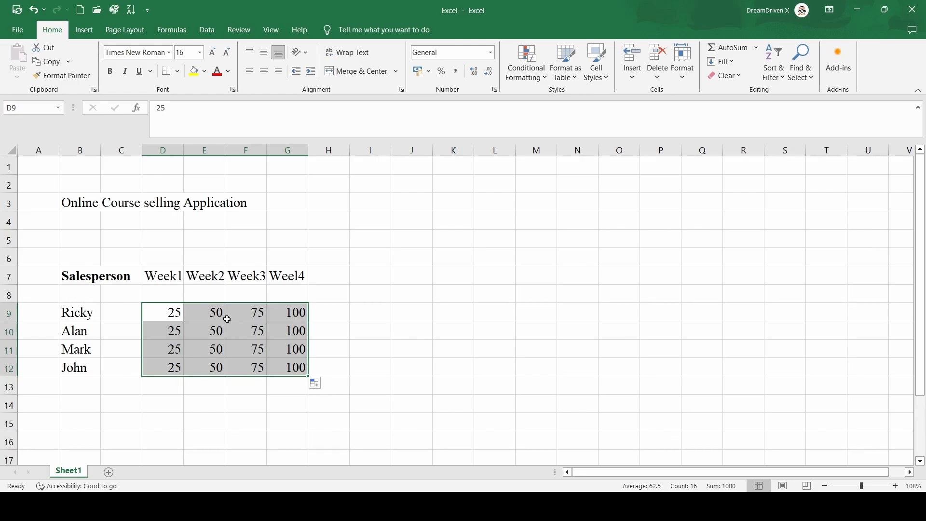
key(ctrl+z)
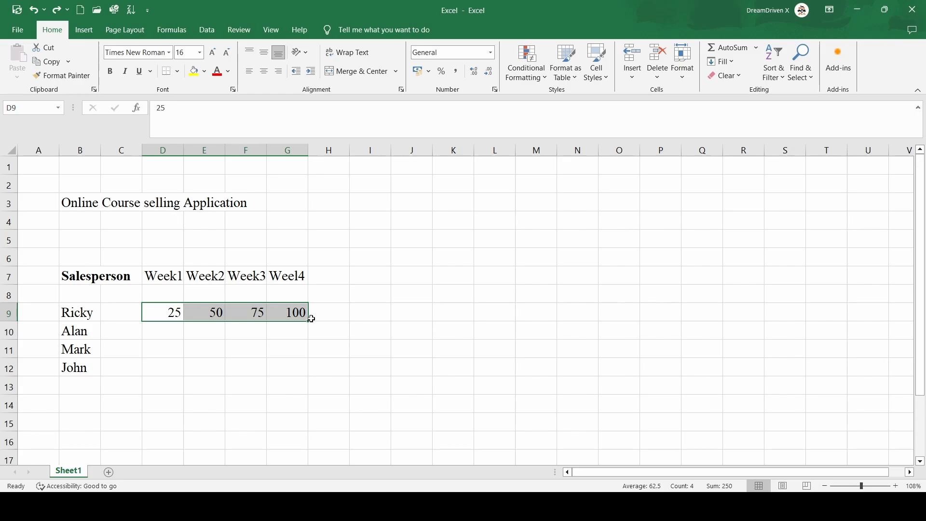
- Fill the values of D9:G9 down through row 12
drag(311, 320, 311, 359)
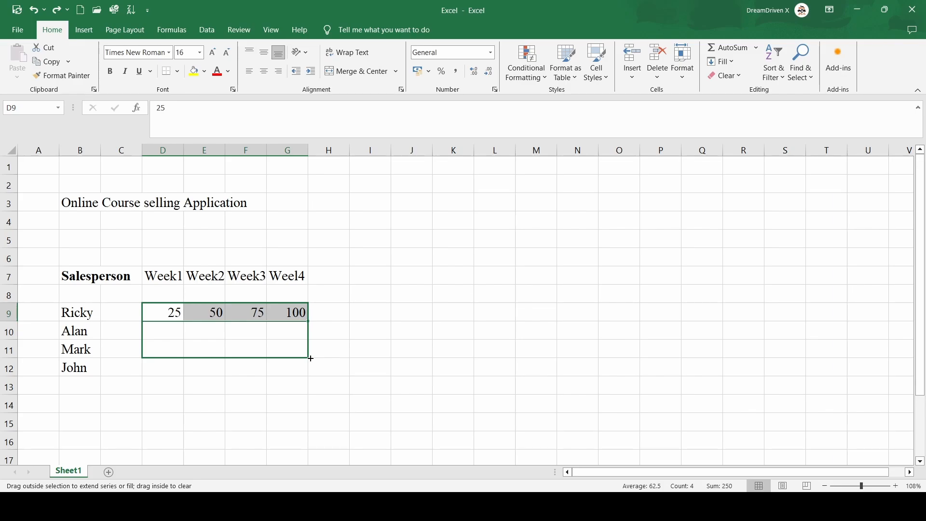
drag(312, 359, 312, 371)
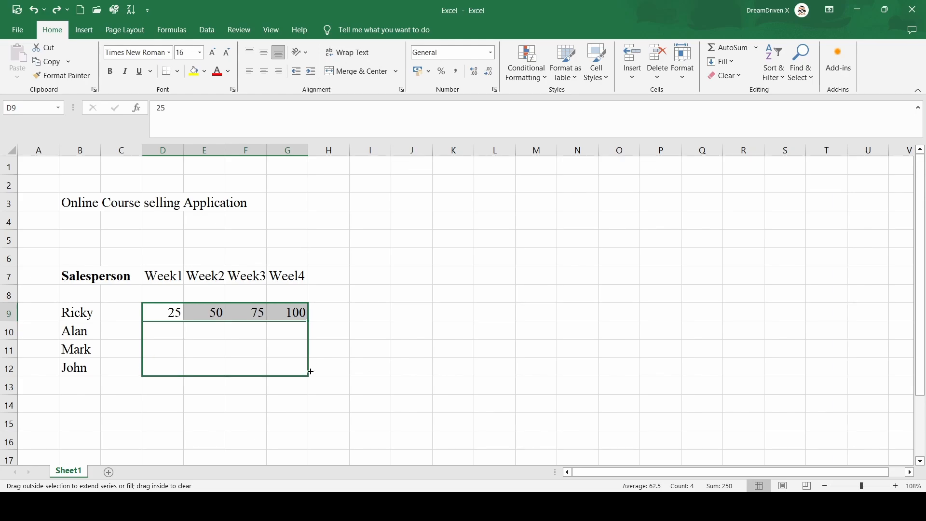
drag(311, 371, 311, 372)
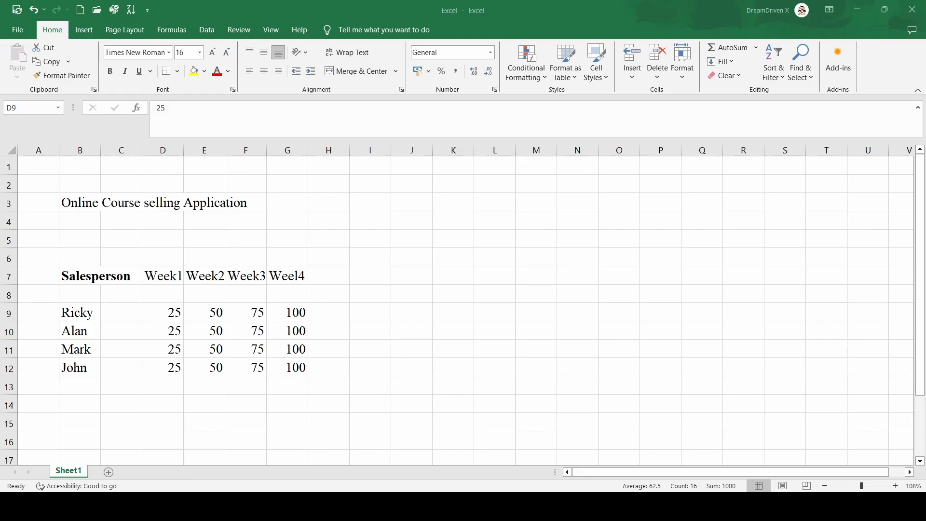
click(433, 278)
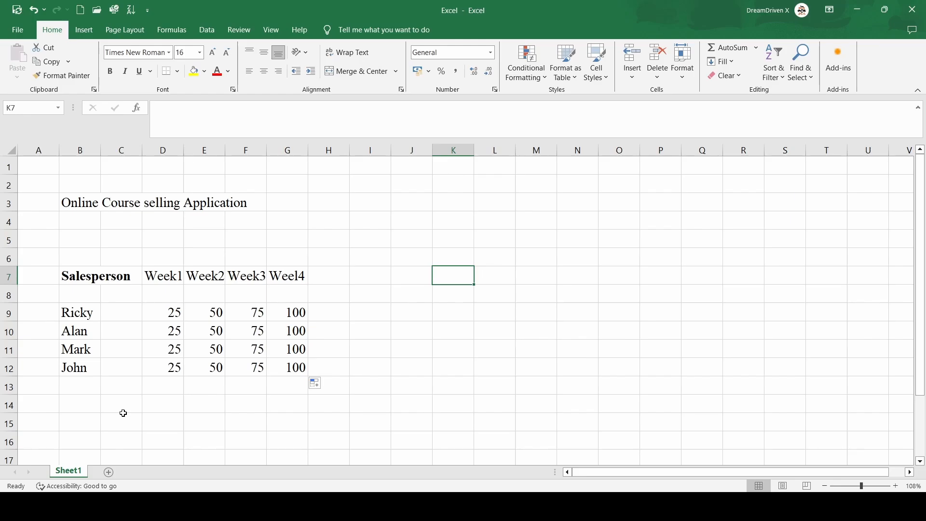
- Apply the Accounting number format with no decimal places to the sales figures D9:G12
click(177, 314)
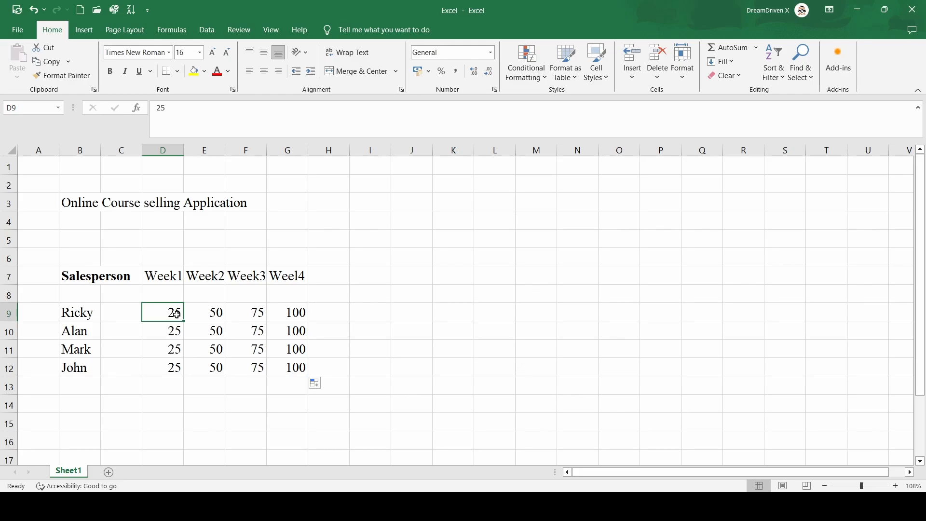
key(shift+Right)
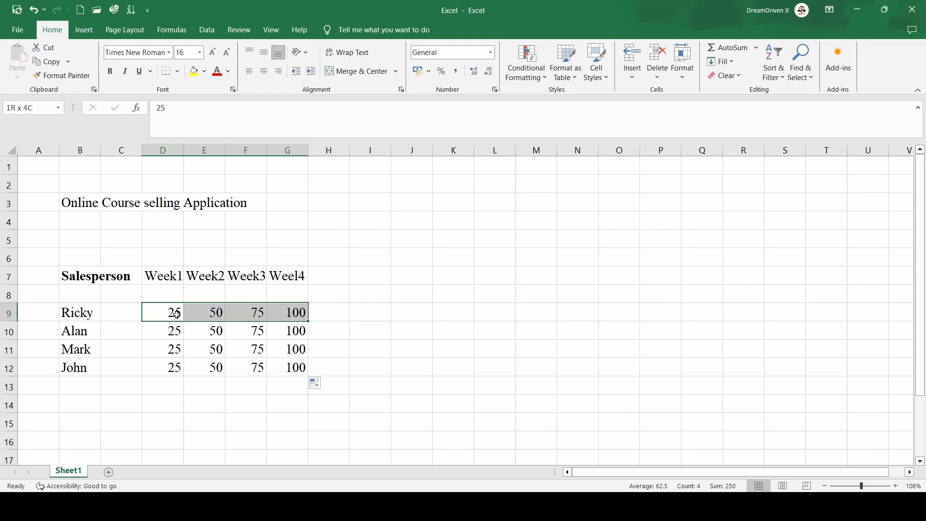
key(shift+Down)
key(shift+Down)
key(shift+Down)
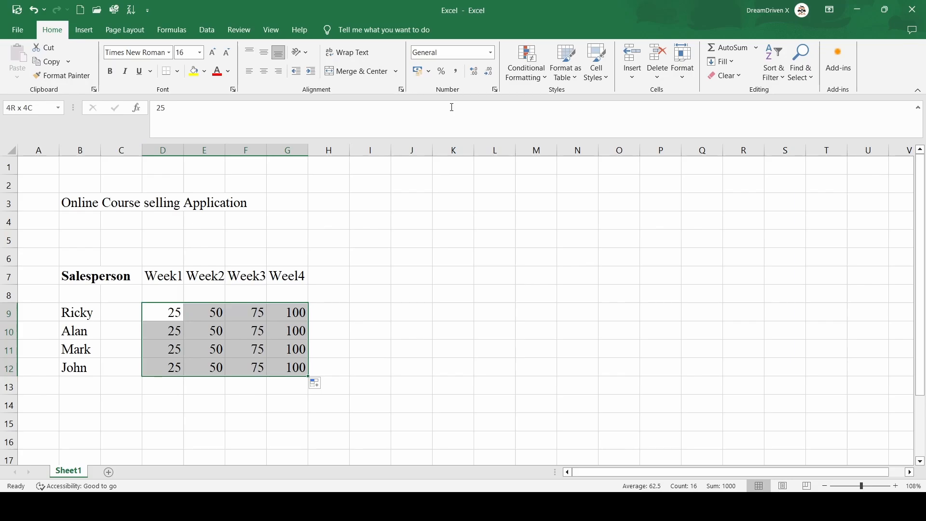
click(433, 77)
key(Return)
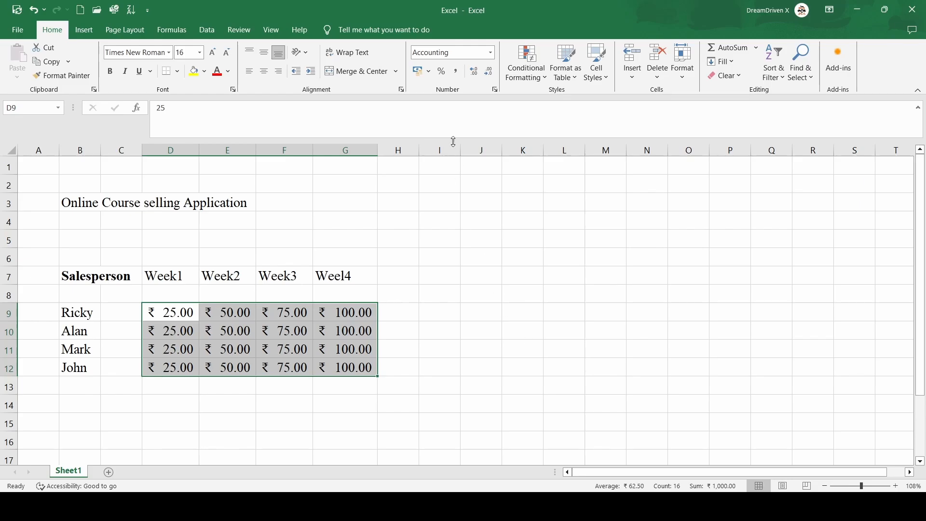
click(492, 76)
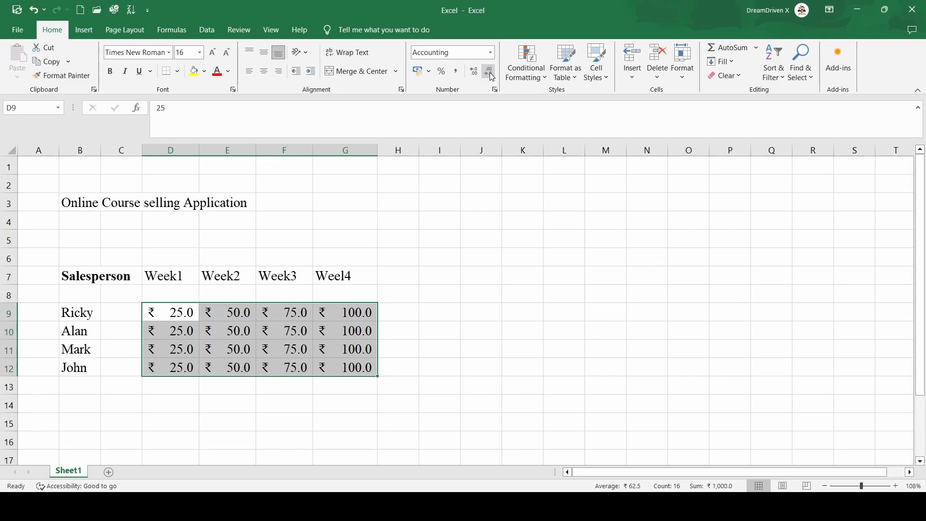
click(491, 75)
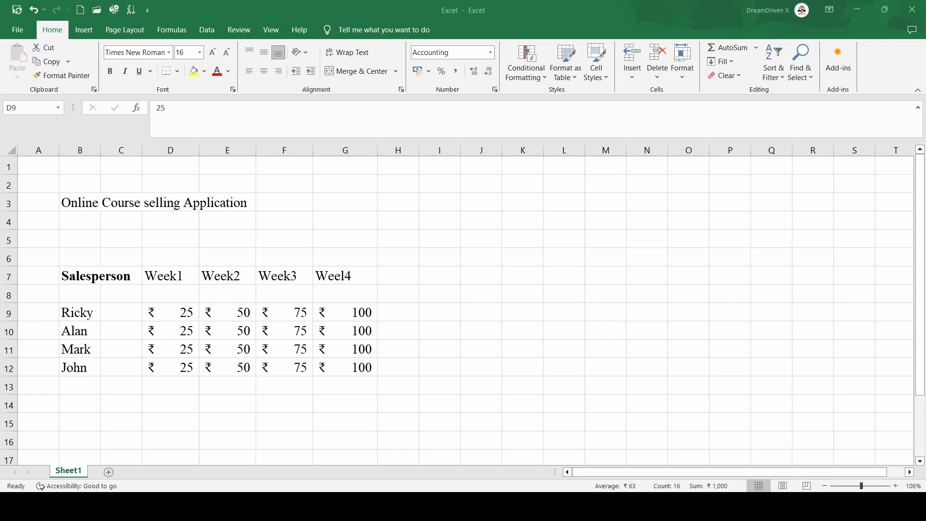
- Enter the header Total in cell H7
click(397, 279)
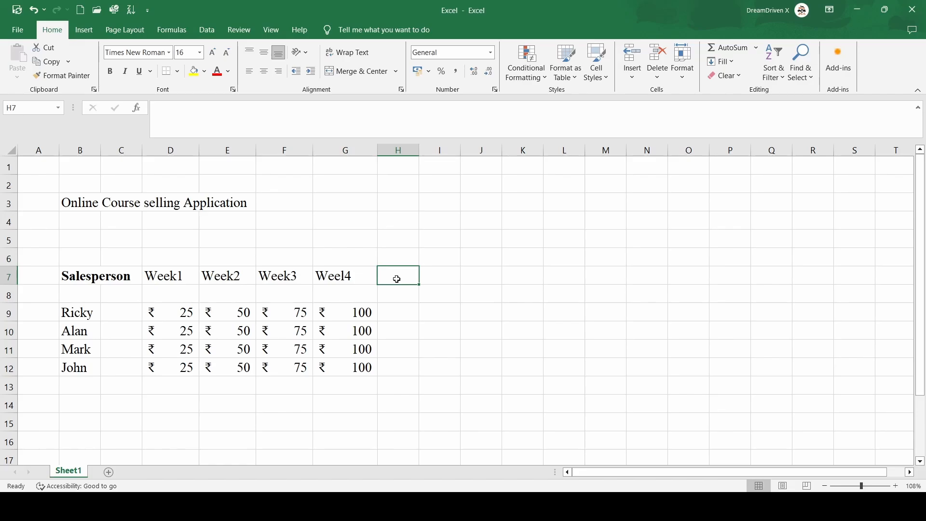
text(Tota)
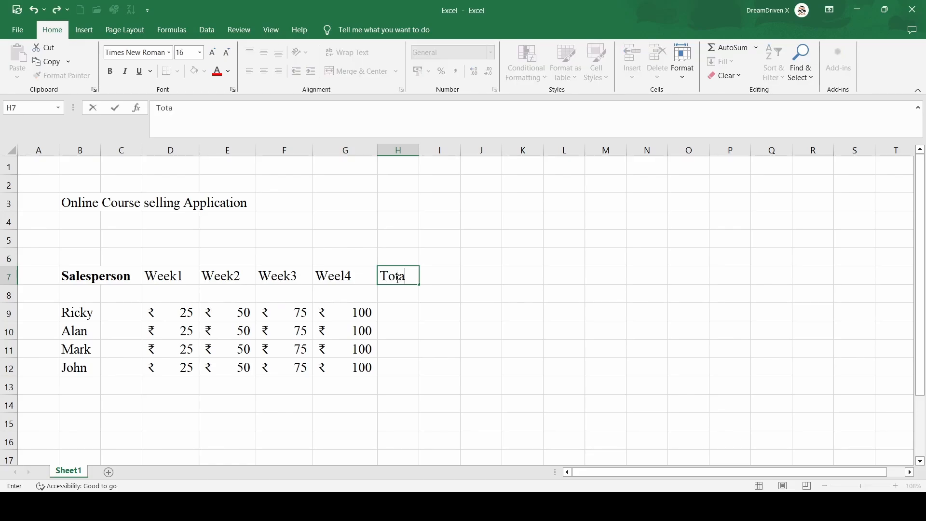
text(l)
key(Return)
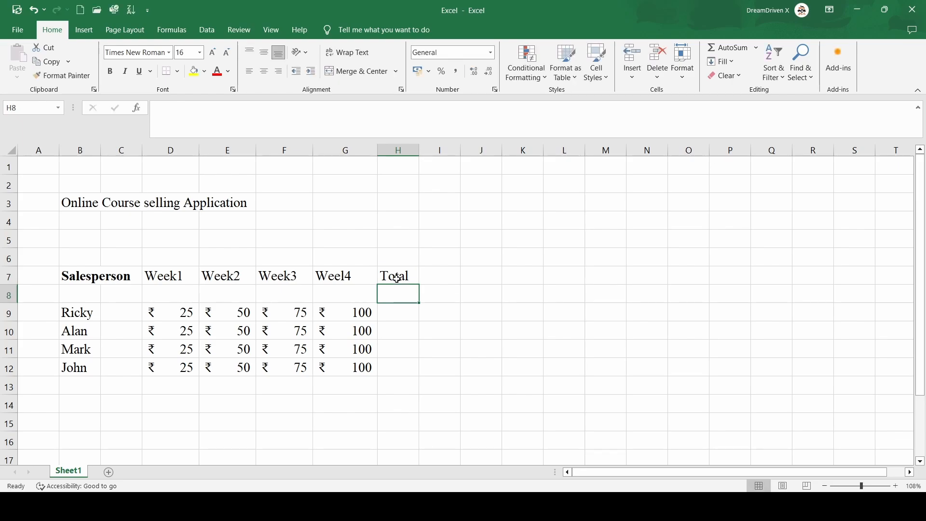
- Enter the formula =SUM(D9+E9+F9+G9) in H9 to total Ricky's weekly sales
key(Down)
text(=)
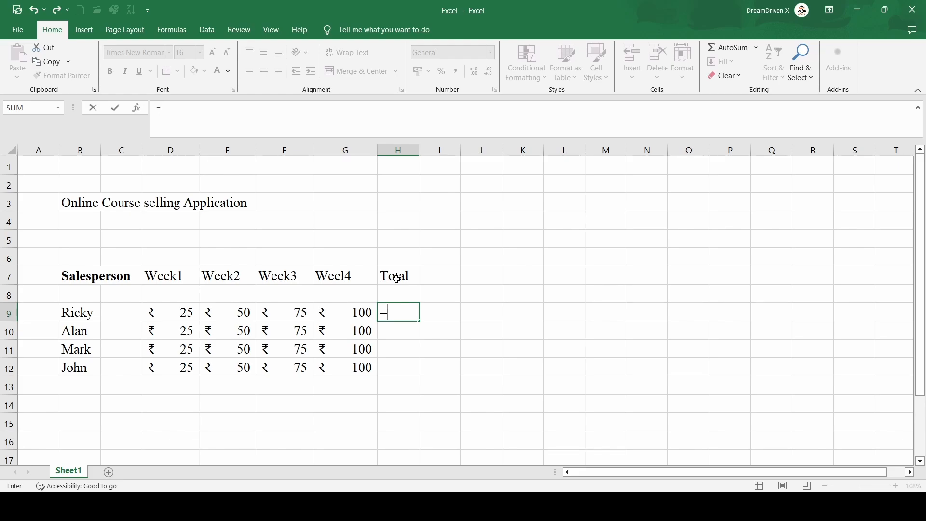
text(SUM)
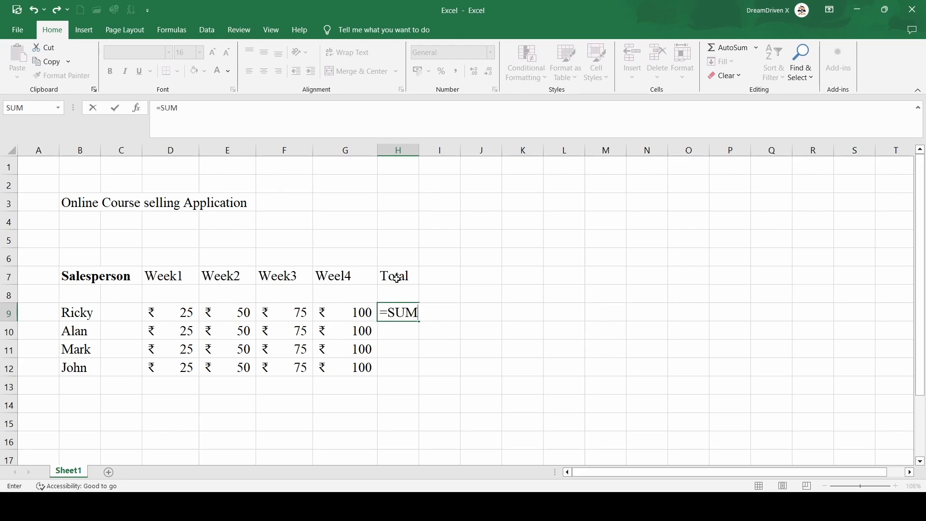
text(()
click(186, 312)
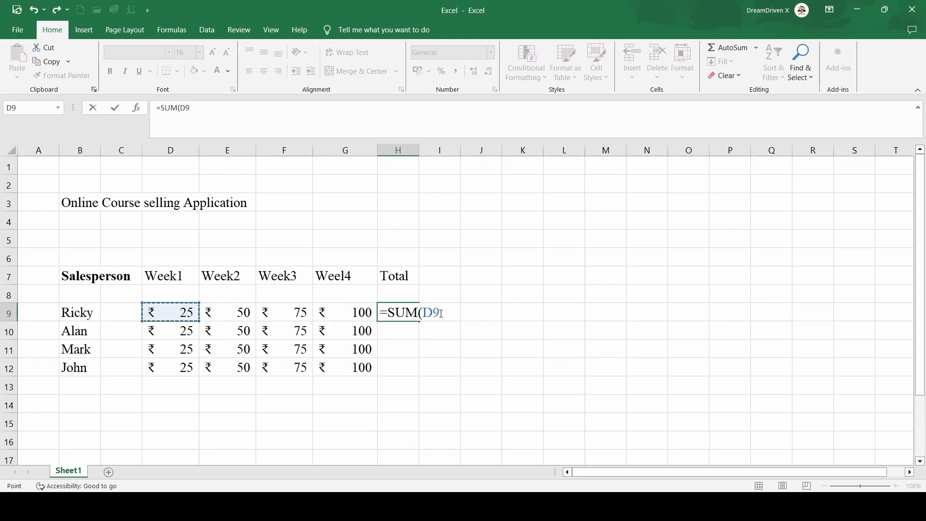
text(+)
click(235, 317)
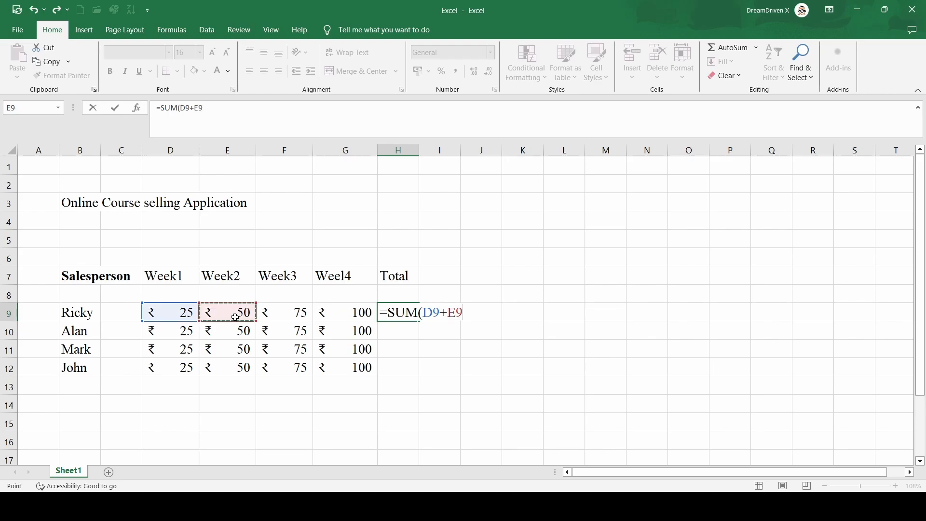
text(+)
click(296, 316)
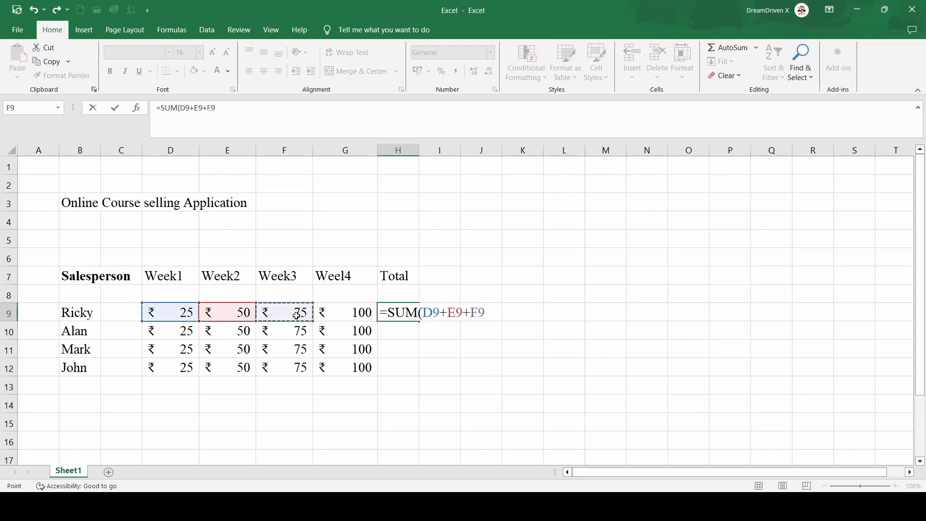
text(+)
click(360, 313)
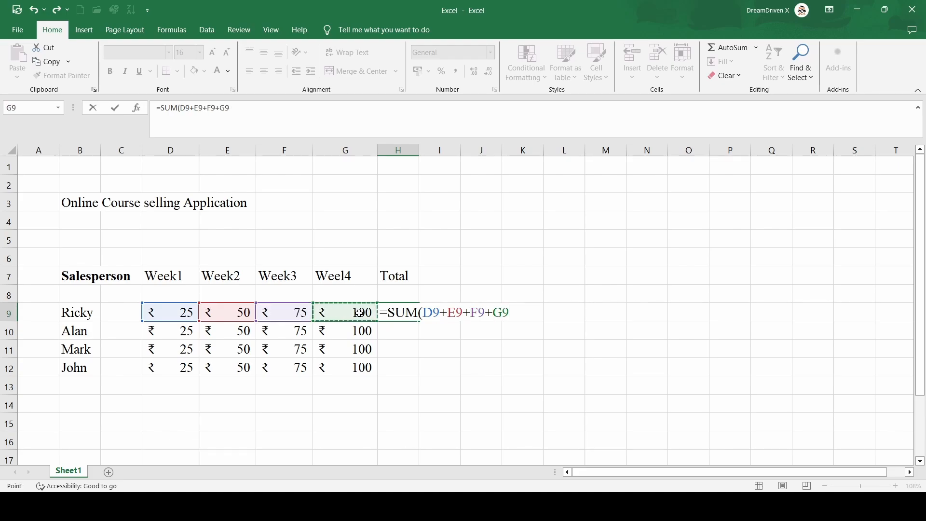
text())
key(Return)
click(530, 308)
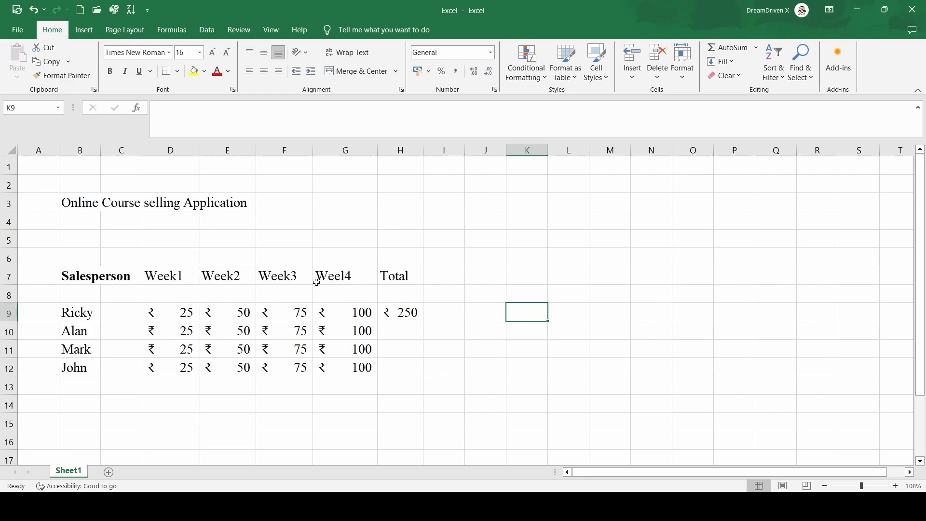
- Enter =SUM(D10:G10) in H10 to total Alan's weekly sales using a range reference
click(409, 331)
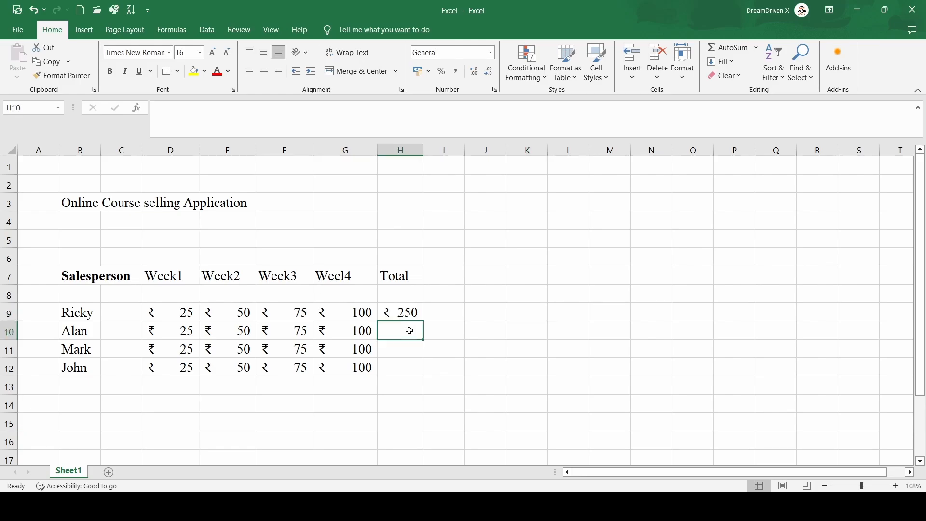
text(=)
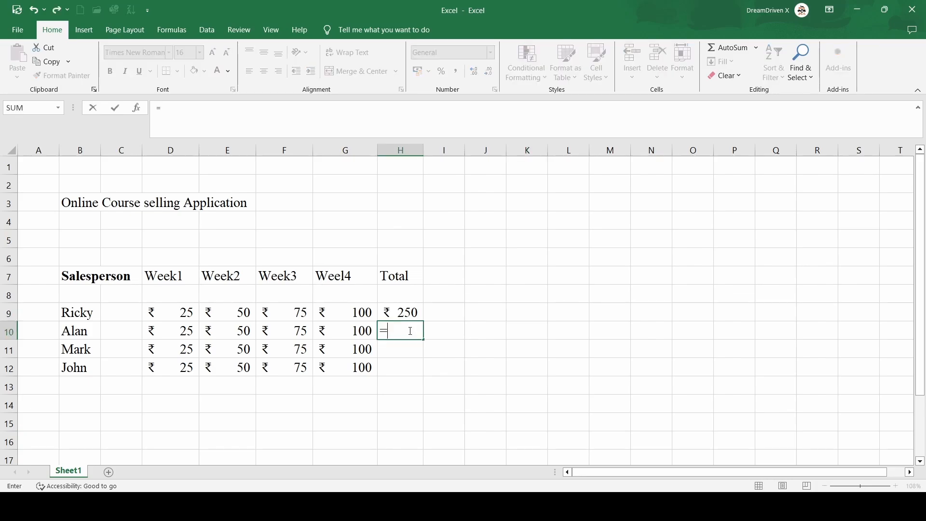
text(SUM()
click(166, 332)
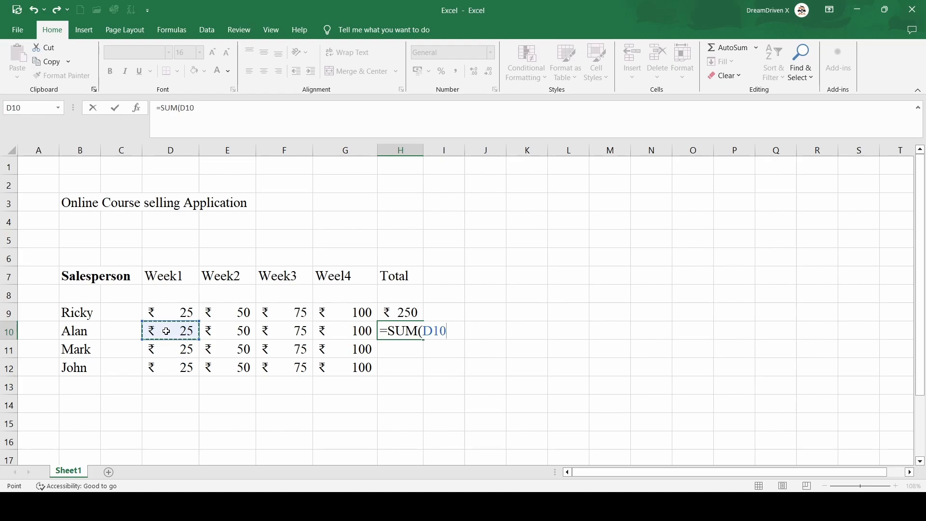
key(F8)
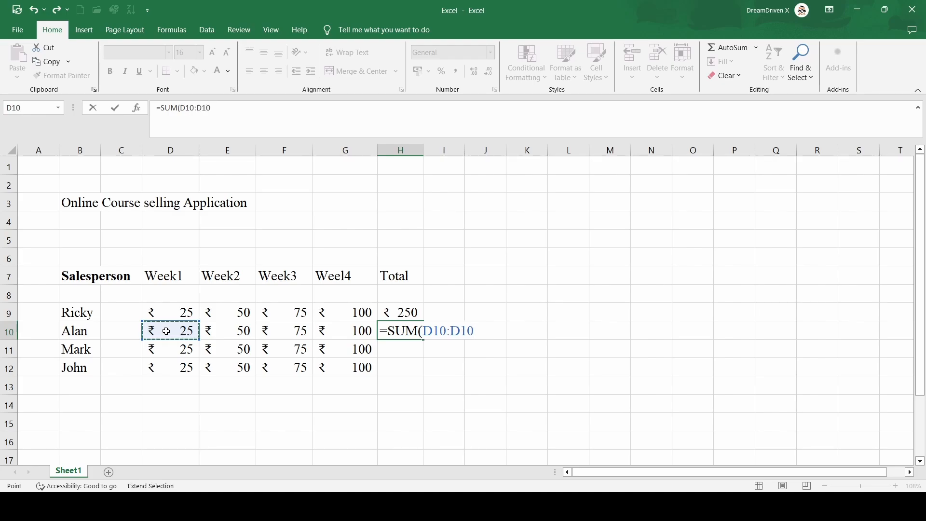
click(351, 333)
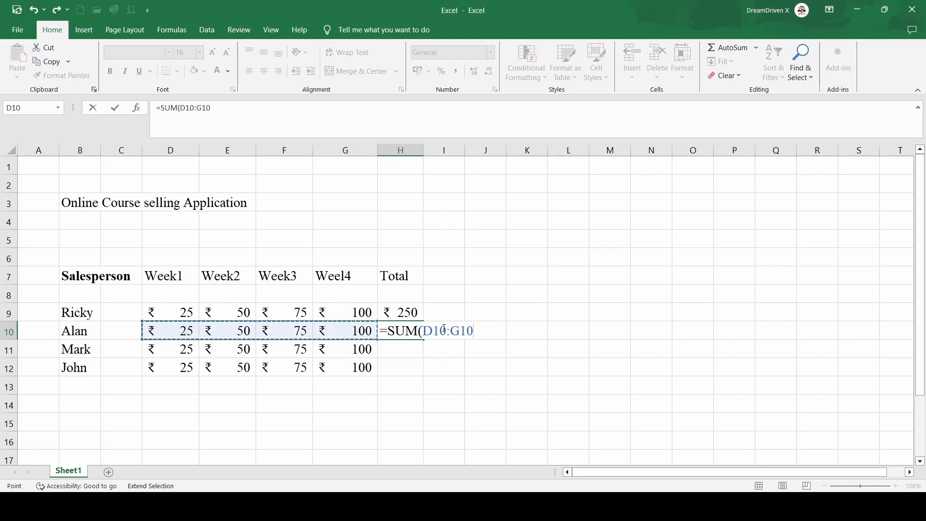
text())
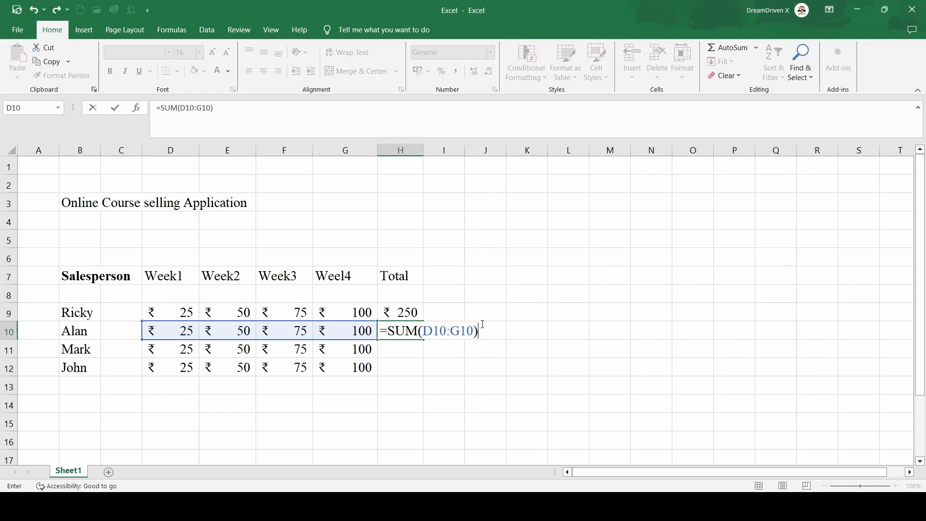
key(Return)
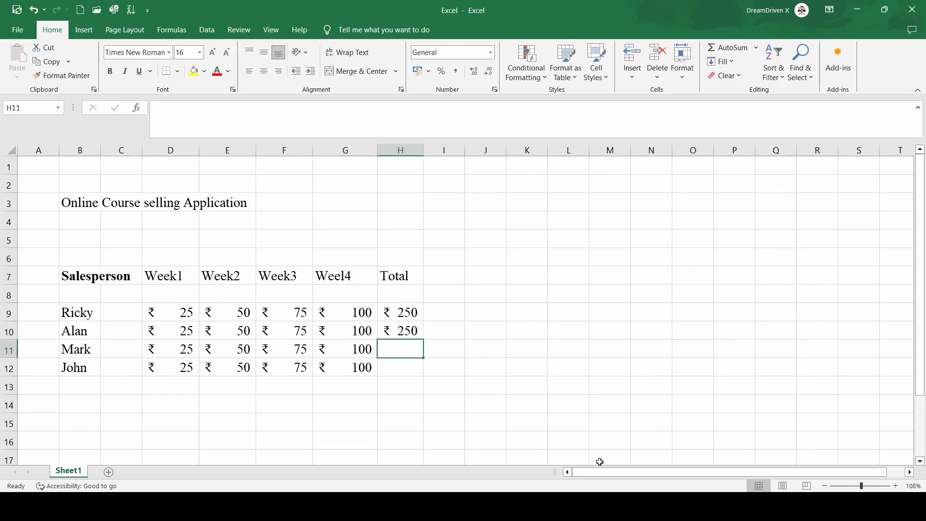
click(585, 506)
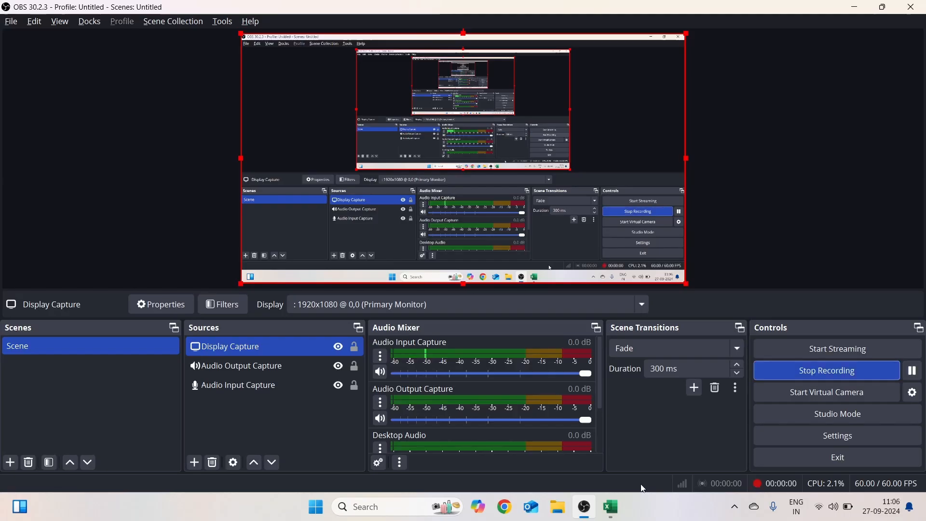
click(617, 501)
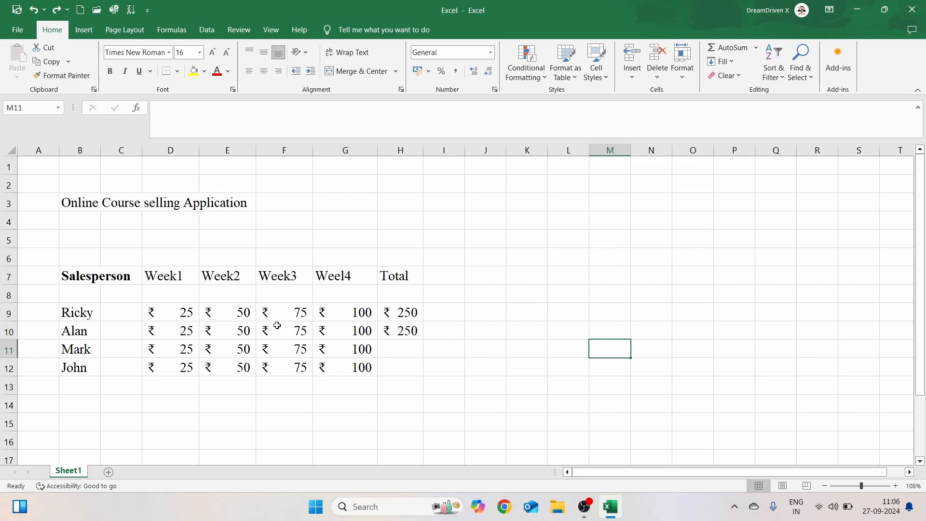
- Select D11:G11 and add a row Sum total for Mark through Quick Analysis Totals
click(177, 349)
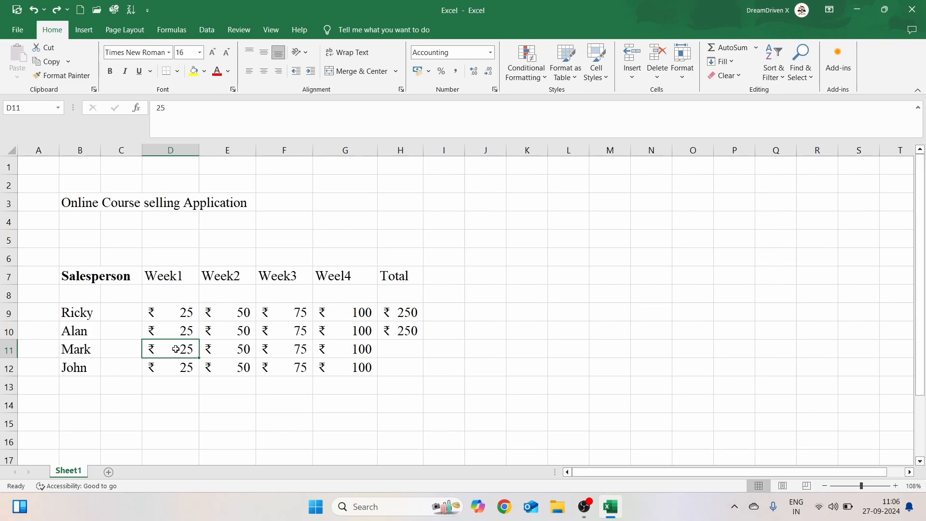
key(shift+Right)
key(shift+Right)
key(shift+Right)
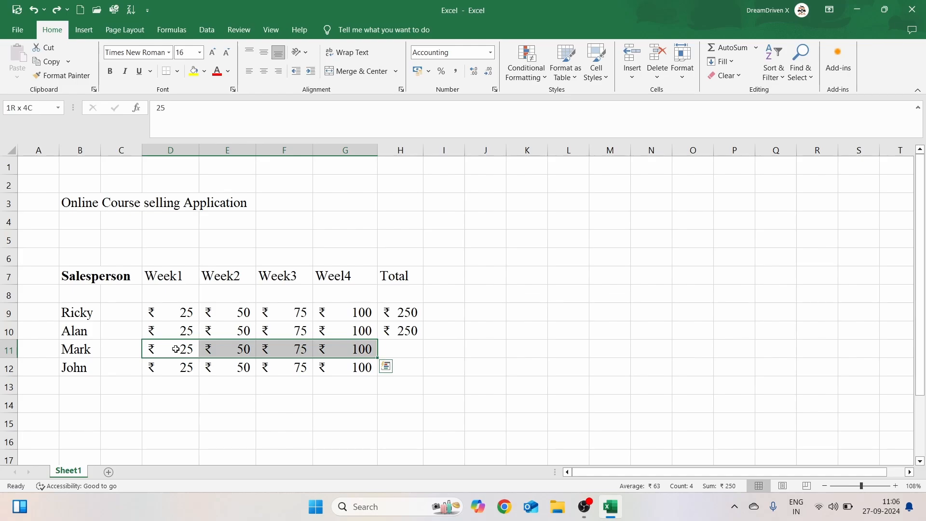
click(387, 367)
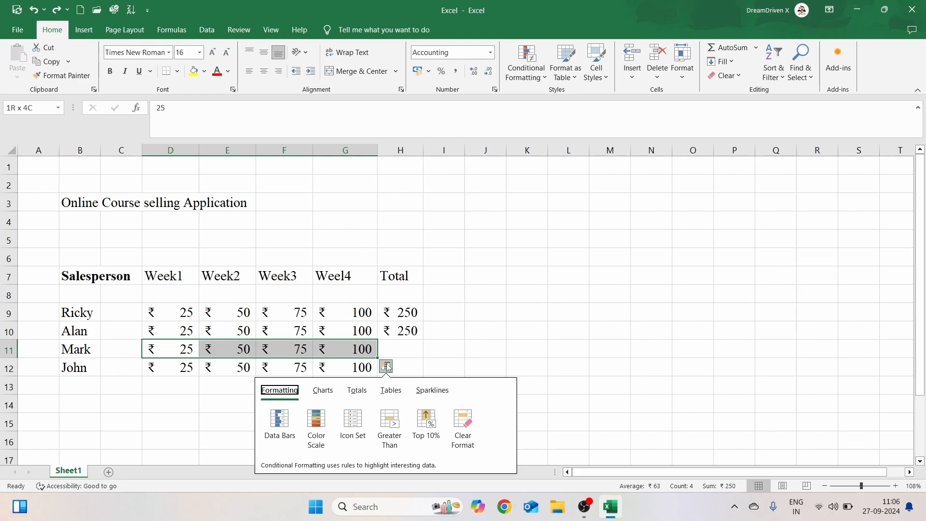
click(362, 395)
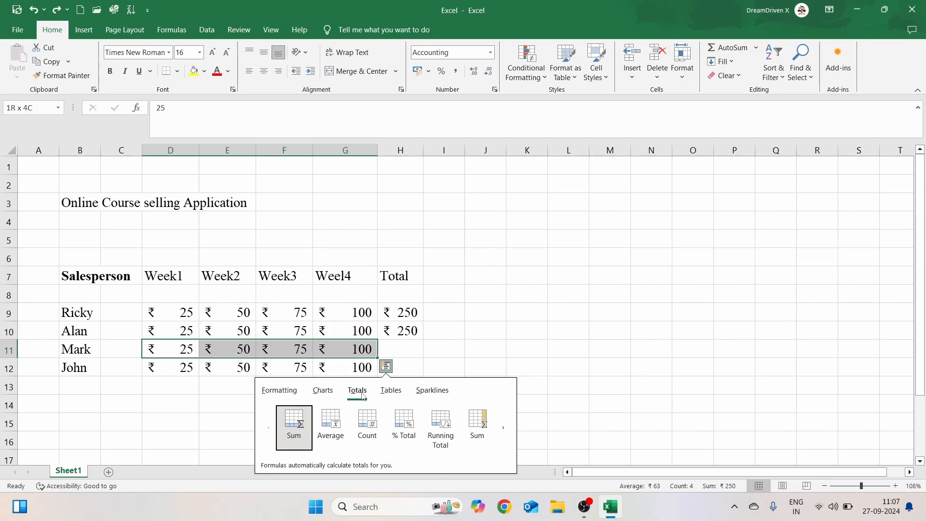
click(472, 426)
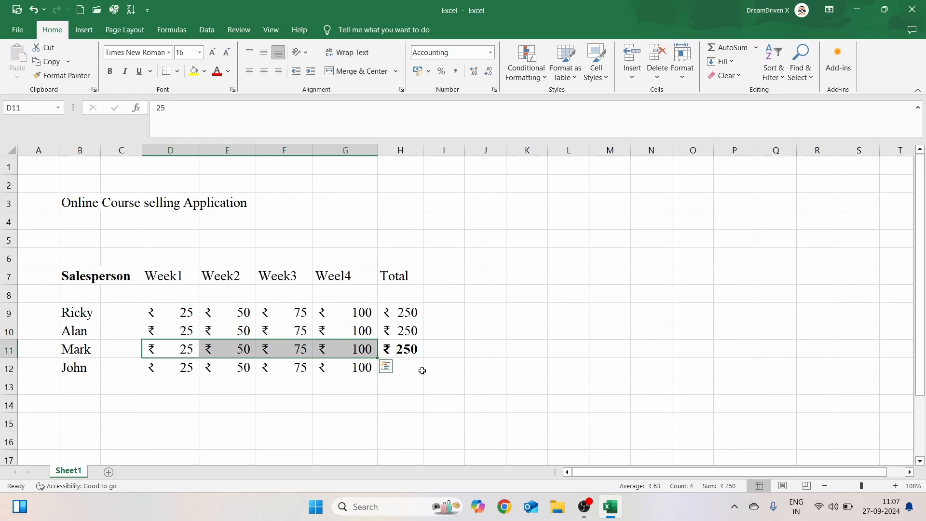
- Enter the formula =D12+E12+F12+G12 in H12 to total John's weekly sales
click(419, 370)
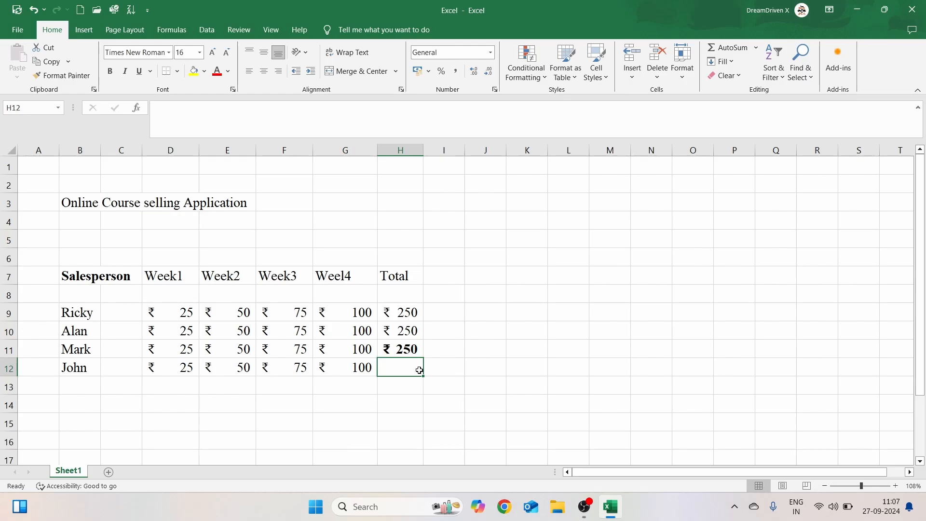
text(=)
click(190, 375)
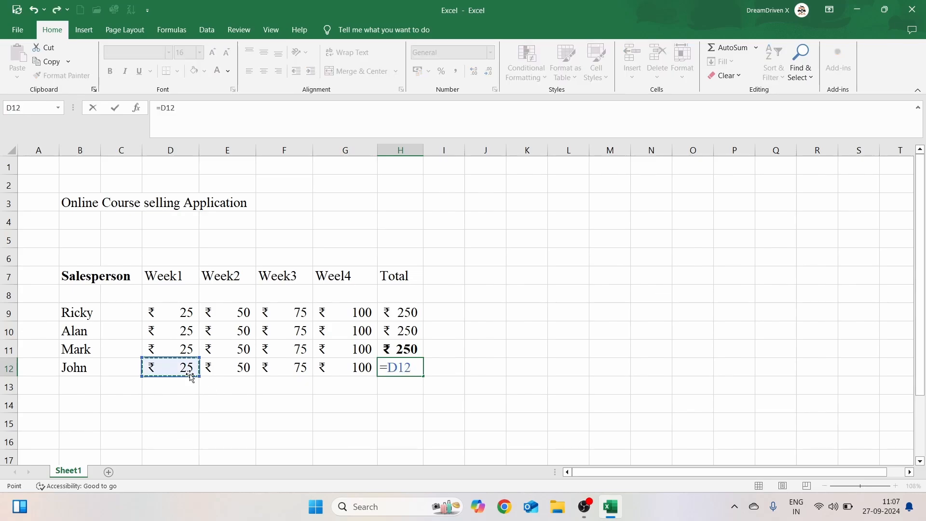
text(+)
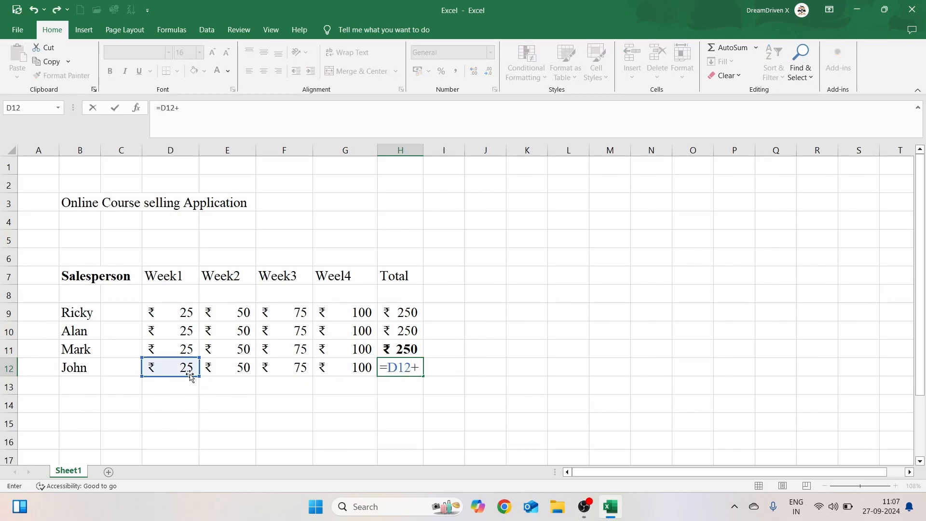
click(246, 371)
text(+)
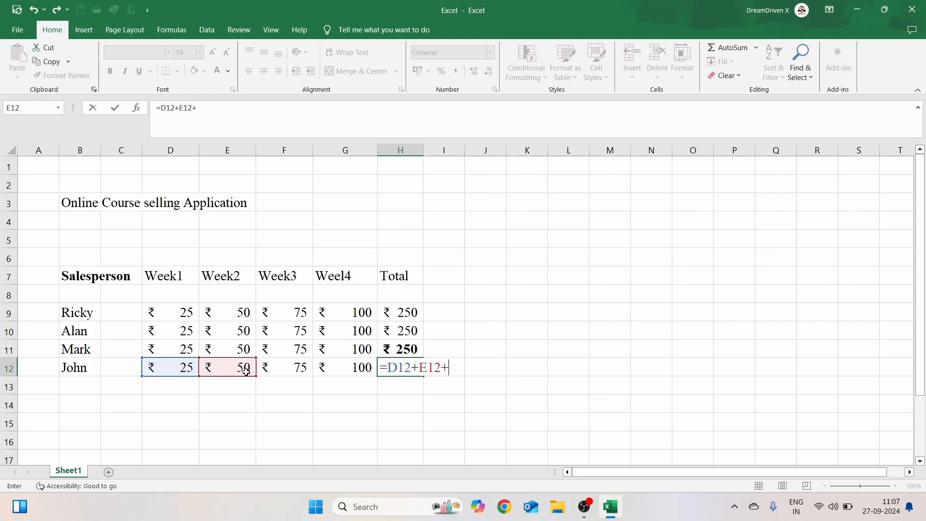
click(295, 366)
text(+)
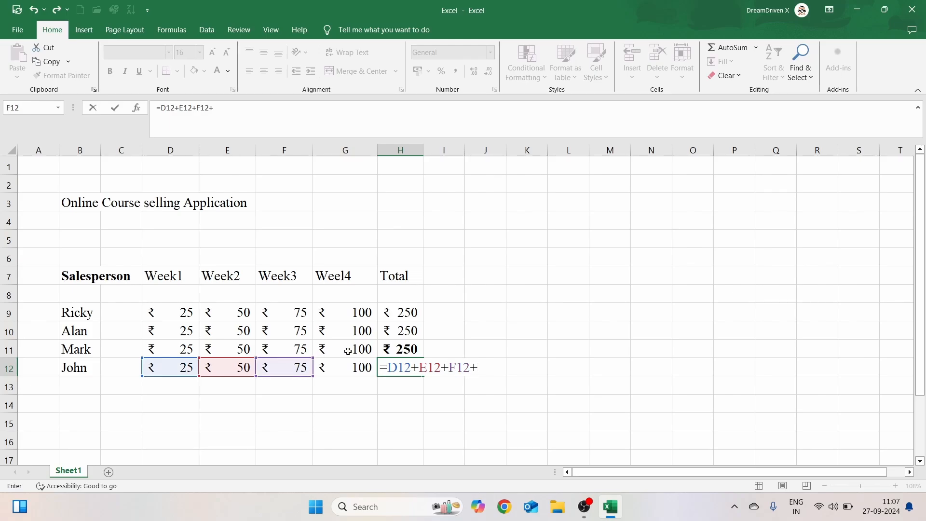
click(365, 367)
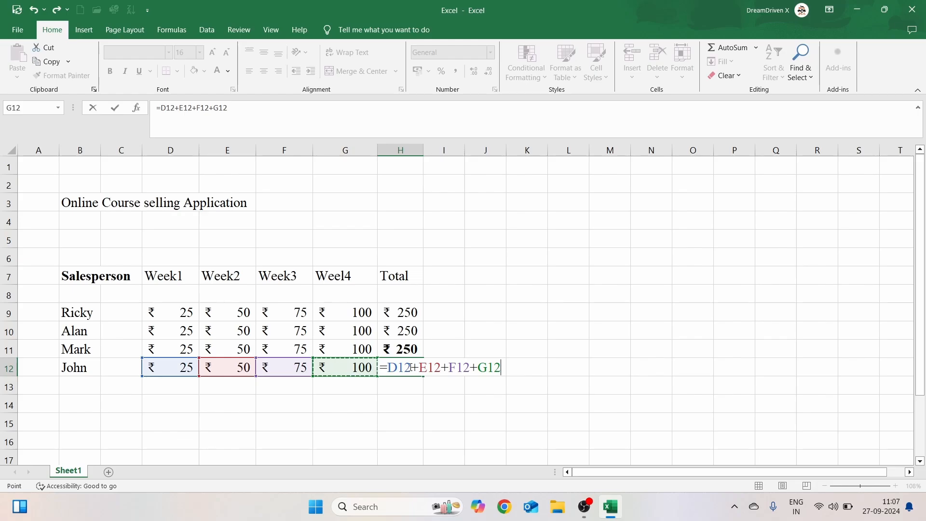
key(Return)
click(496, 357)
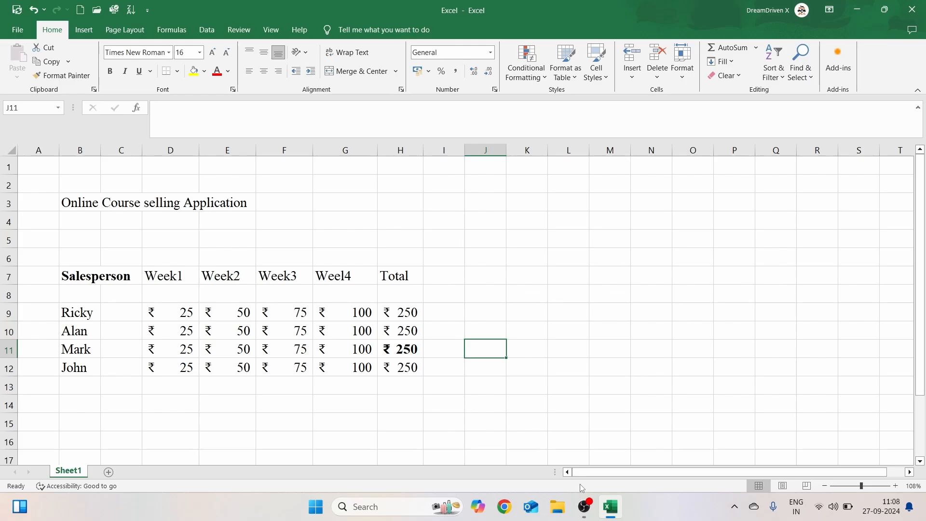
click(586, 508)
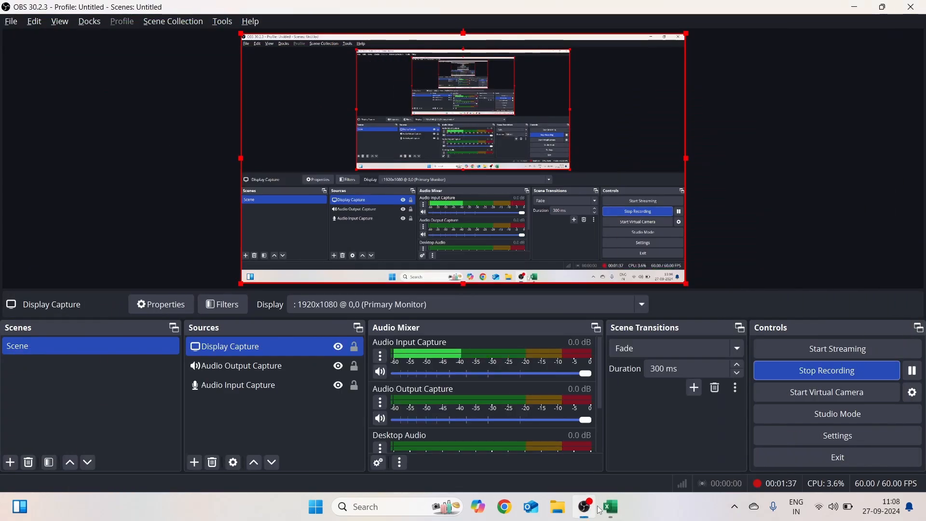
click(802, 376)
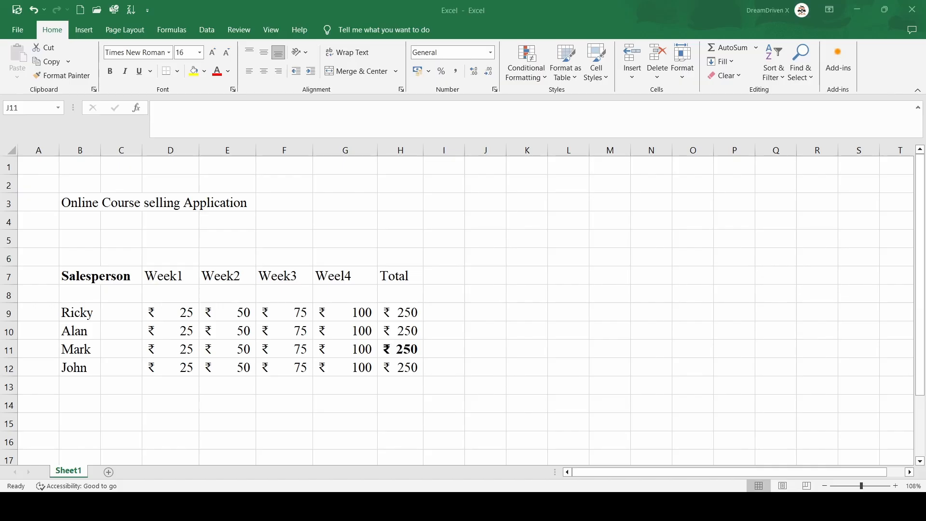